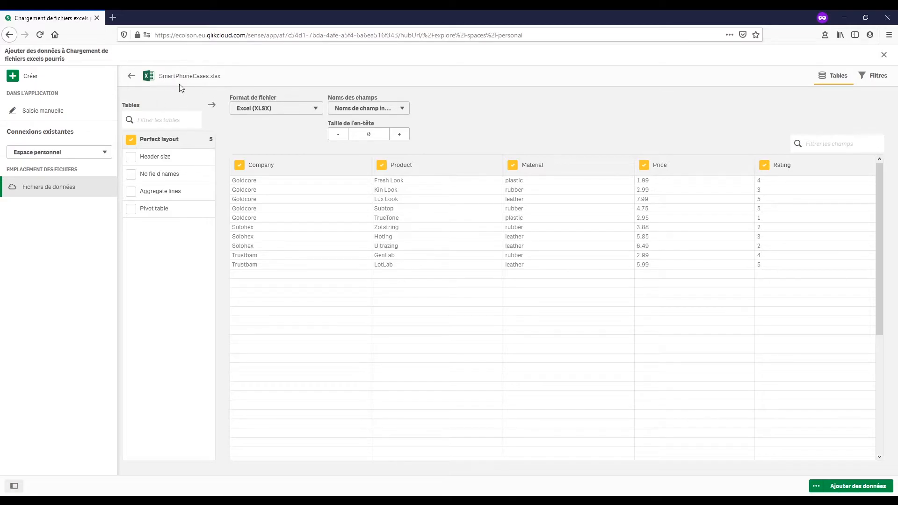
Compare the Perfect layout sheet of SmartPhoneCases.xlsx in Excel with its import preview in Qlik Sense.
key(alt+Tab)
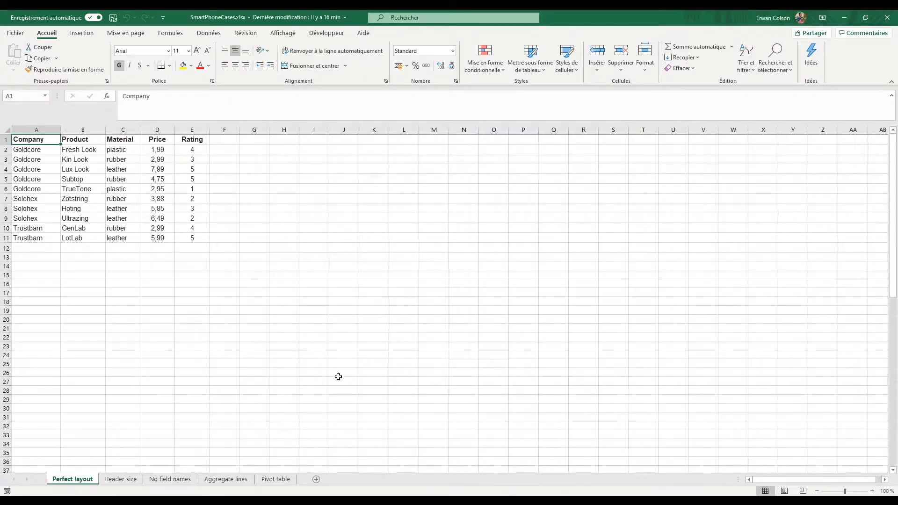
key(alt+Tab)
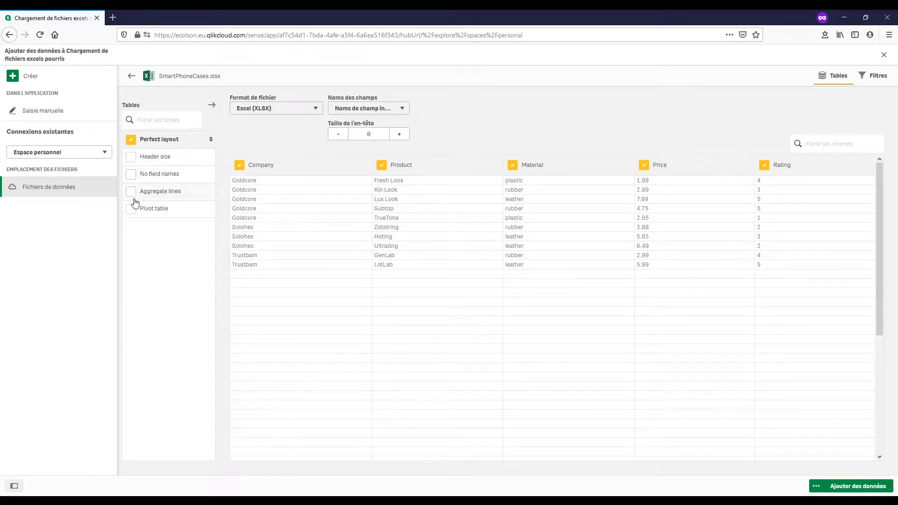
key(alt+Tab)
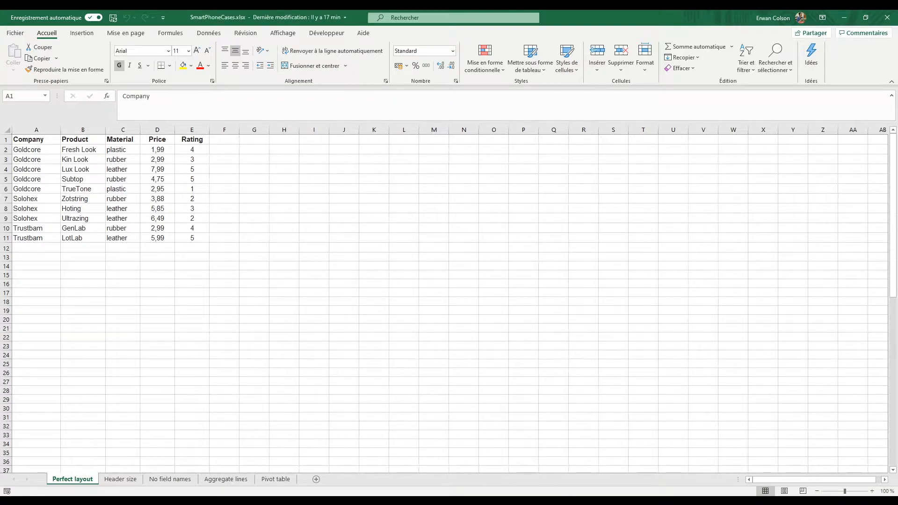
mouse_move(562, 503)
mouse_move(468, 499)
click(501, 475)
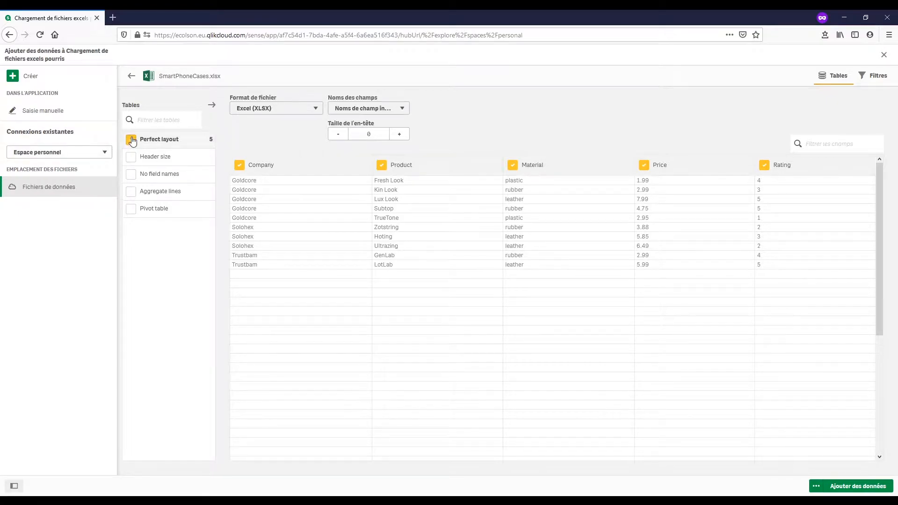
Select the Header size table for import, and switch to Excel to display the Header size sheet.
click(131, 160)
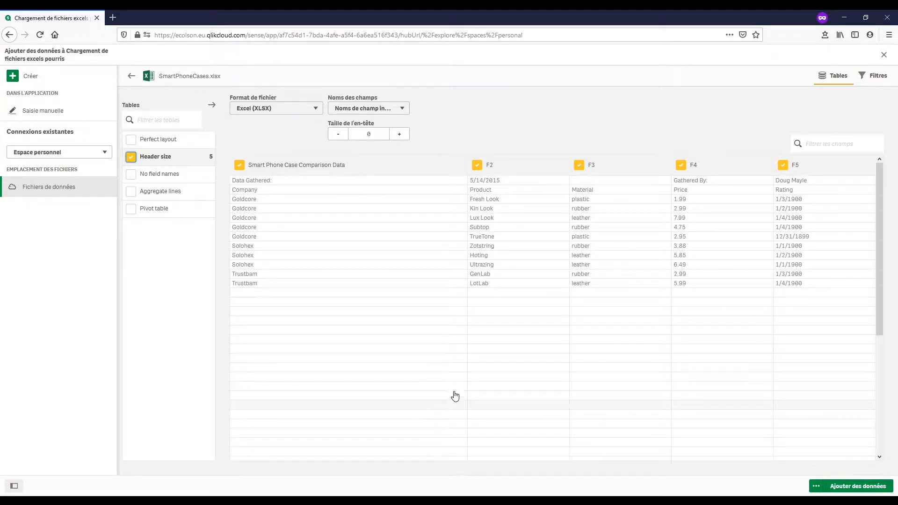
key(alt+Tab)
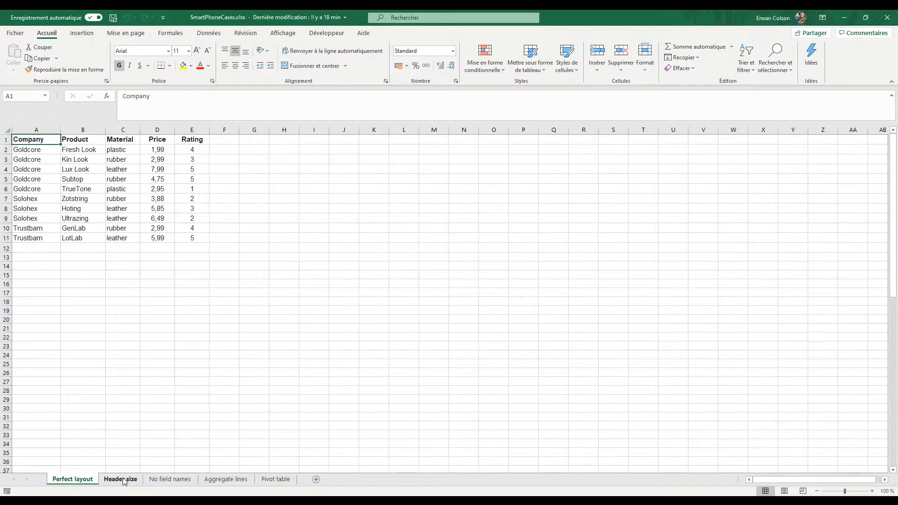
click(120, 479)
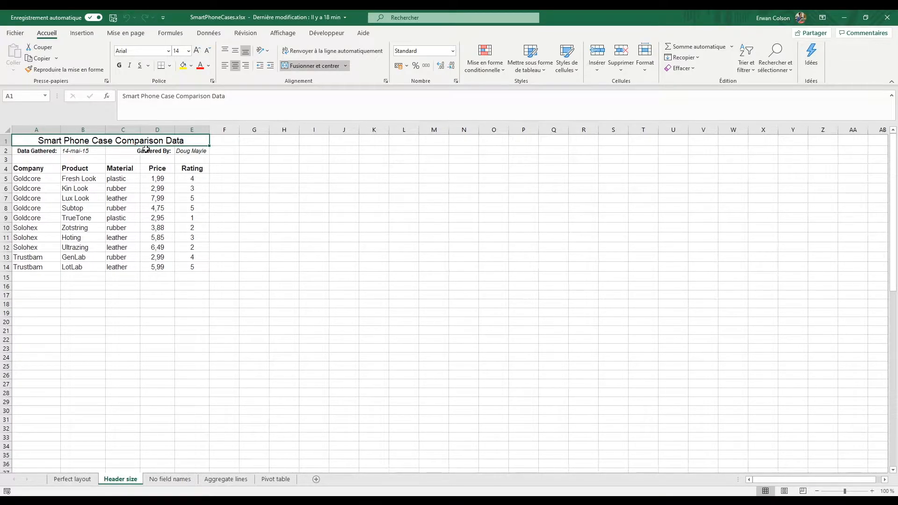
Examine the title rows above the table and the data range A4:E14 on the Header size sheet.
mouse_move(27, 139)
mouse_down()
mouse_move(28, 162)
mouse_move(28, 152)
mouse_up()
click(252, 198)
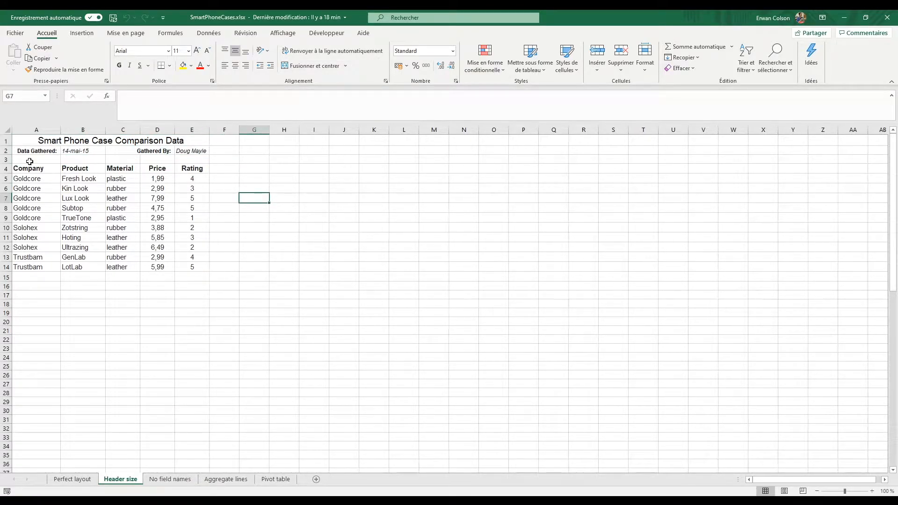
drag(30, 168, 202, 267)
click(311, 255)
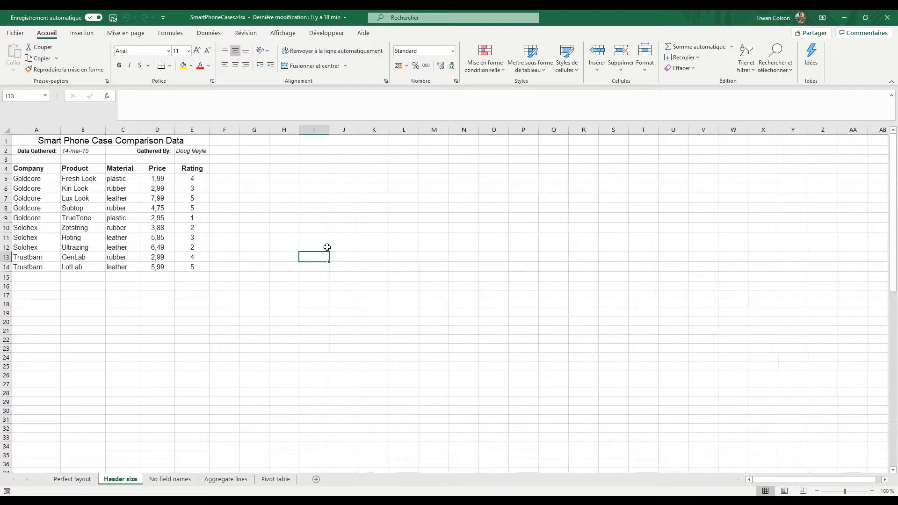
mouse_move(466, 495)
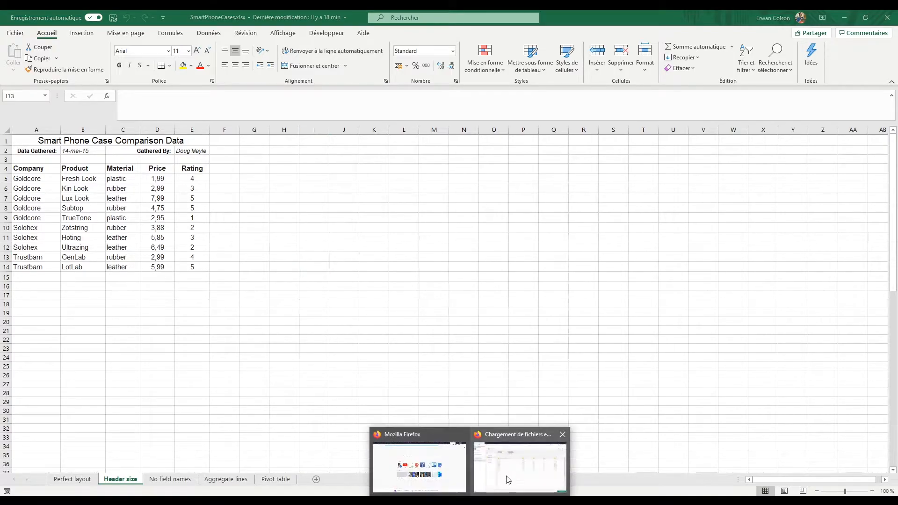
Switch to Qlik Sense and set the header size (Taille de l'en-tête) of the Header size table to 2.
click(514, 468)
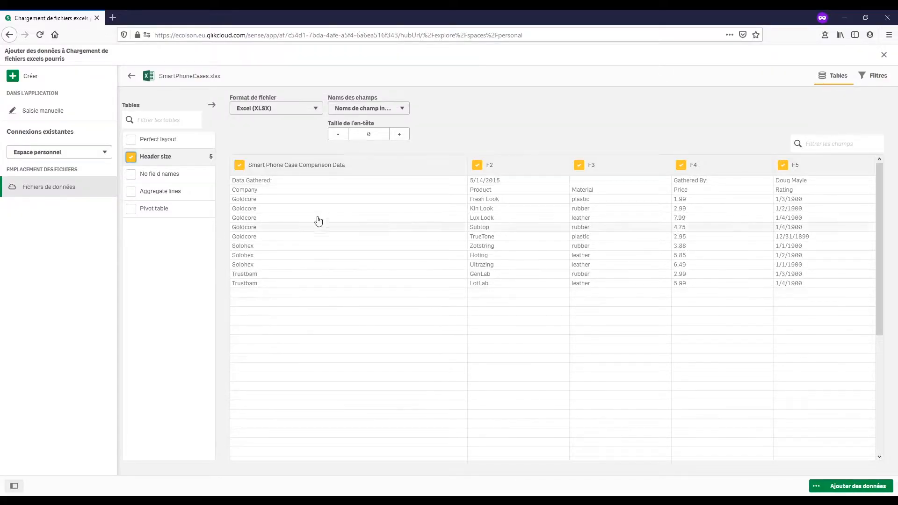
click(400, 135)
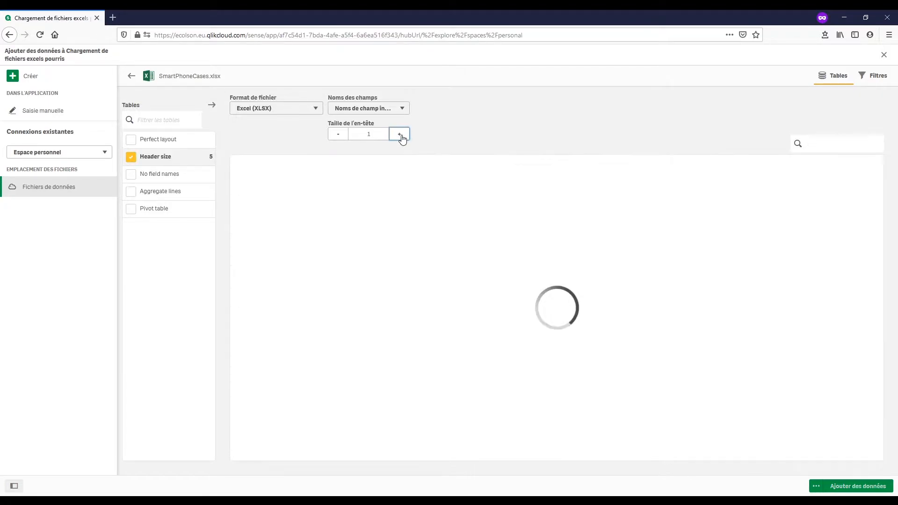
click(400, 135)
click(400, 134)
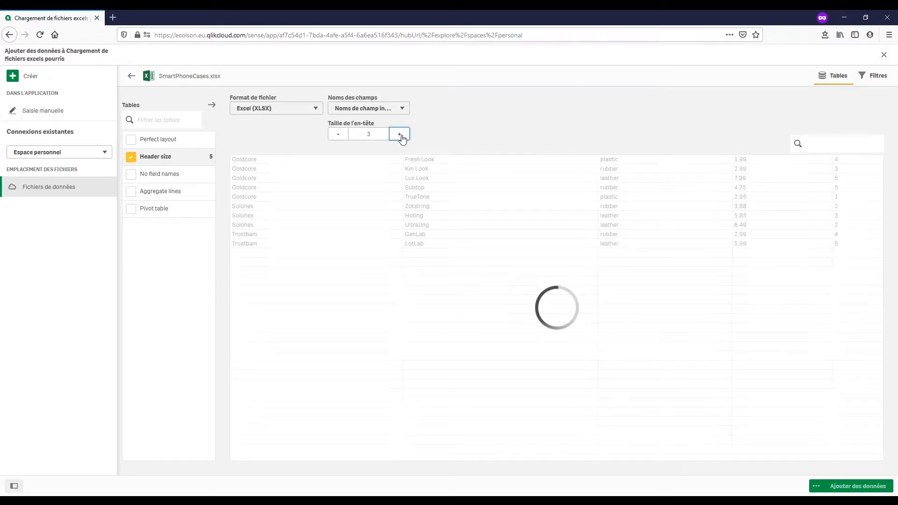
click(339, 135)
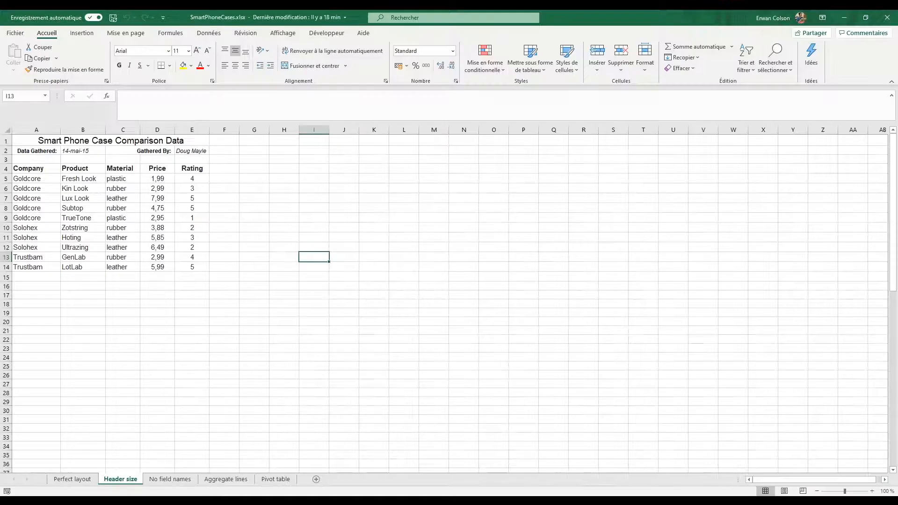
Examine the No field names sheet in Excel, and return to the Qlik Sense import window.
click(171, 480)
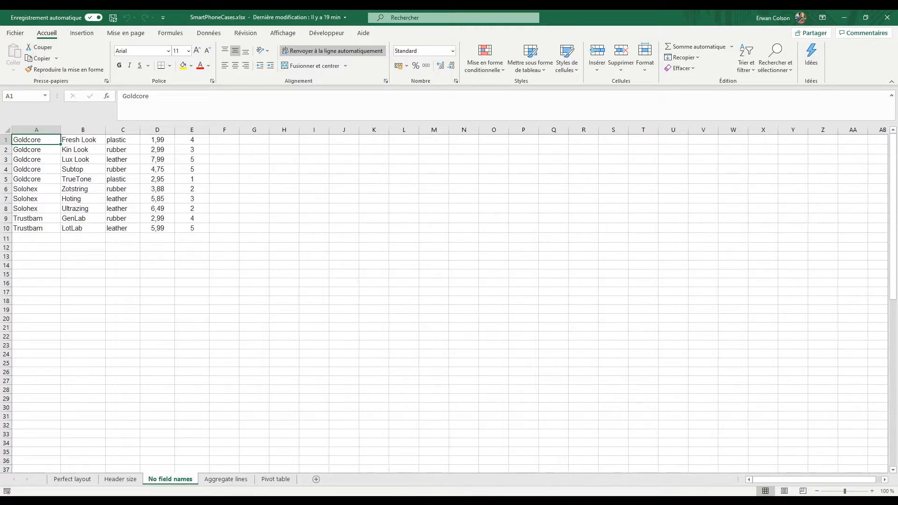
mouse_move(440, 495)
click(519, 468)
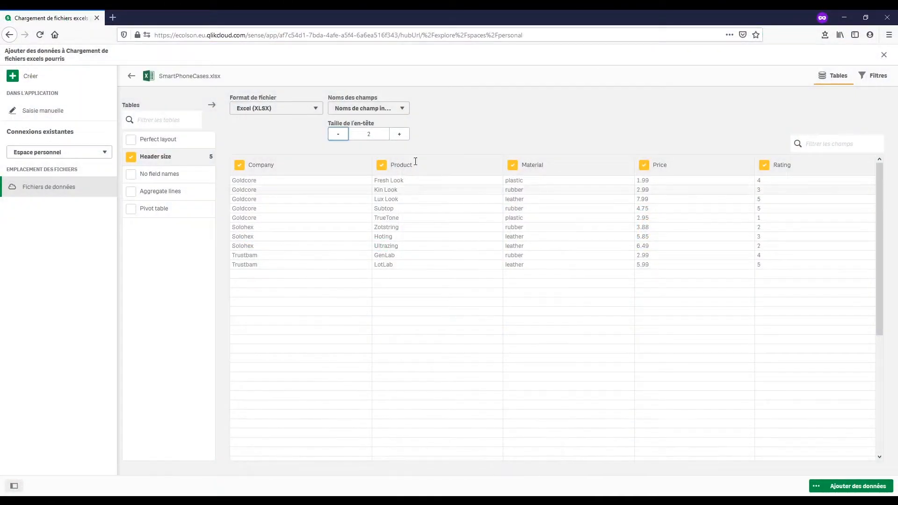
Select the No field names table for import and set its field names option to Aucun nom de champ.
click(130, 174)
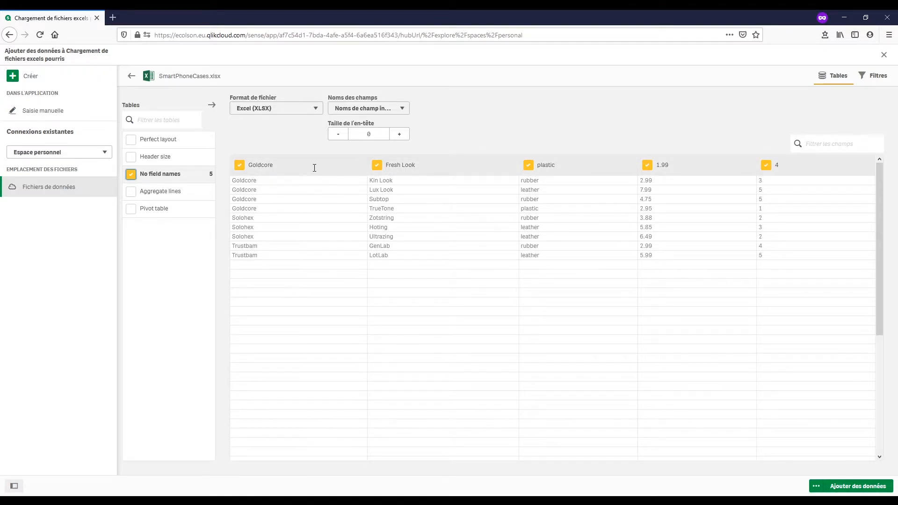
click(401, 108)
click(400, 108)
click(400, 109)
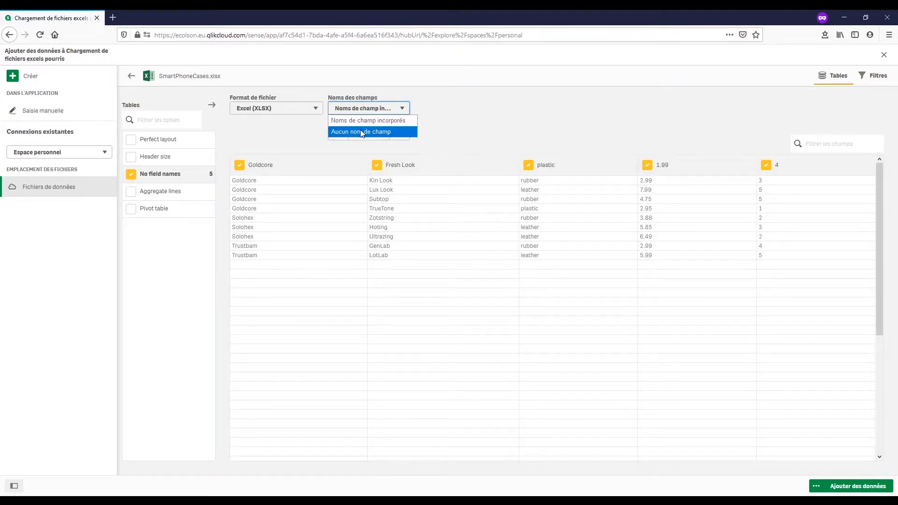
click(393, 131)
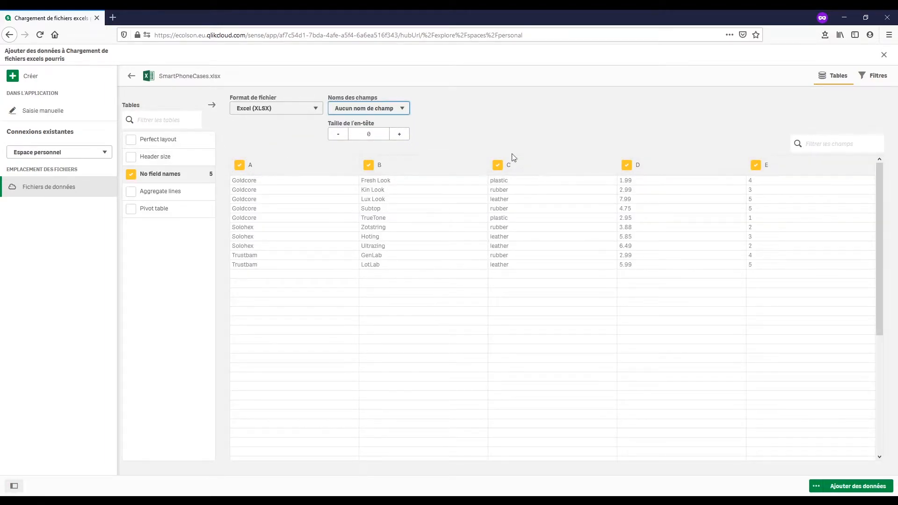
Rename field A of the No field names table as "Titre 1".
click(283, 165)
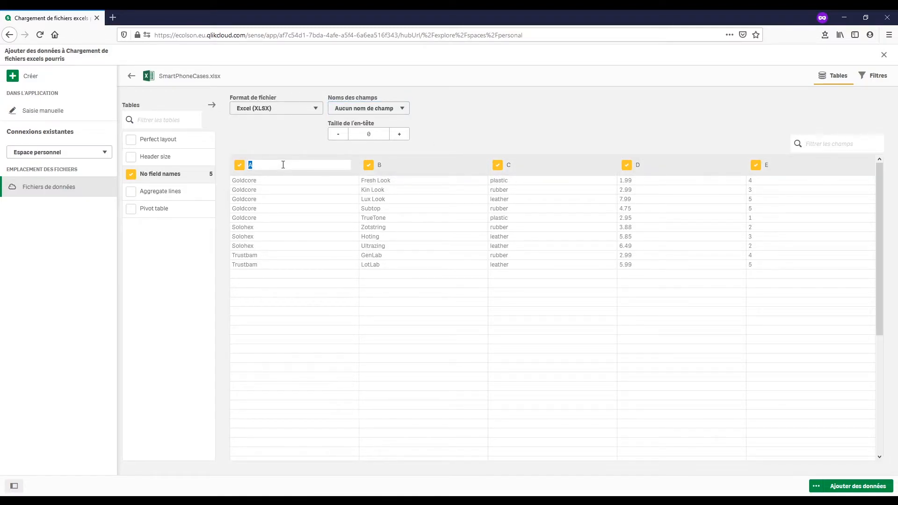
text(Titre 1)
click(292, 142)
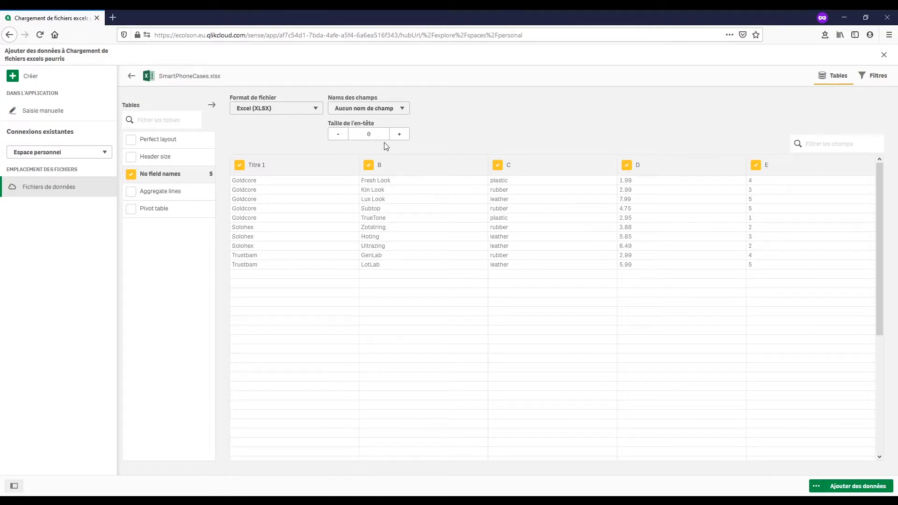
Display the Aggregate lines table and include its Company, Product, Material and Price fields.
click(185, 139)
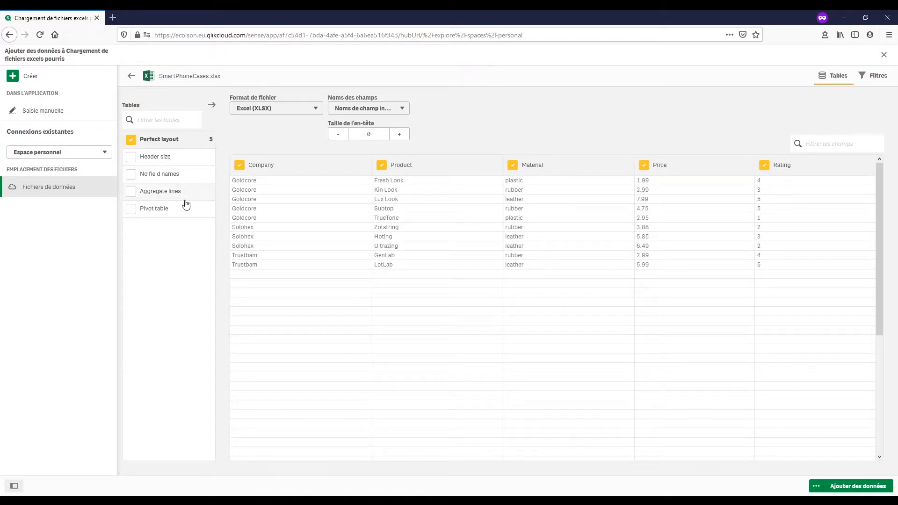
click(196, 197)
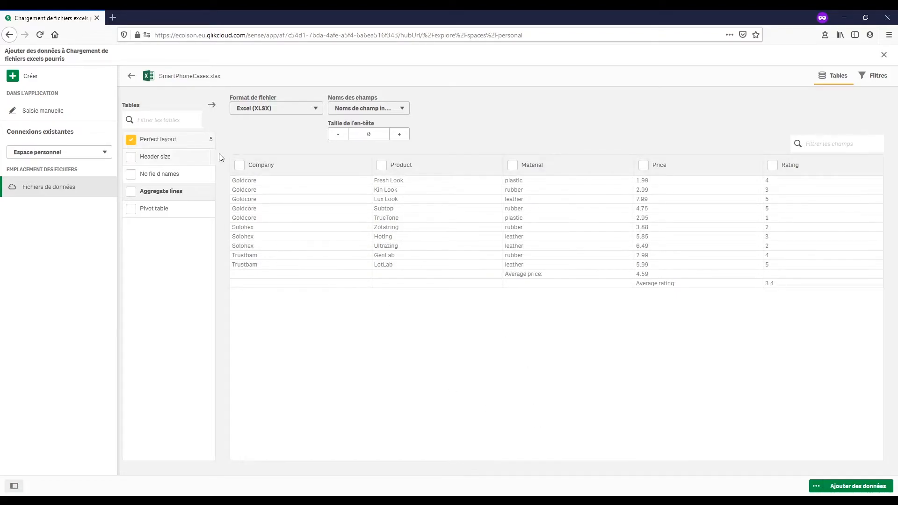
click(239, 165)
click(381, 165)
click(513, 165)
click(644, 165)
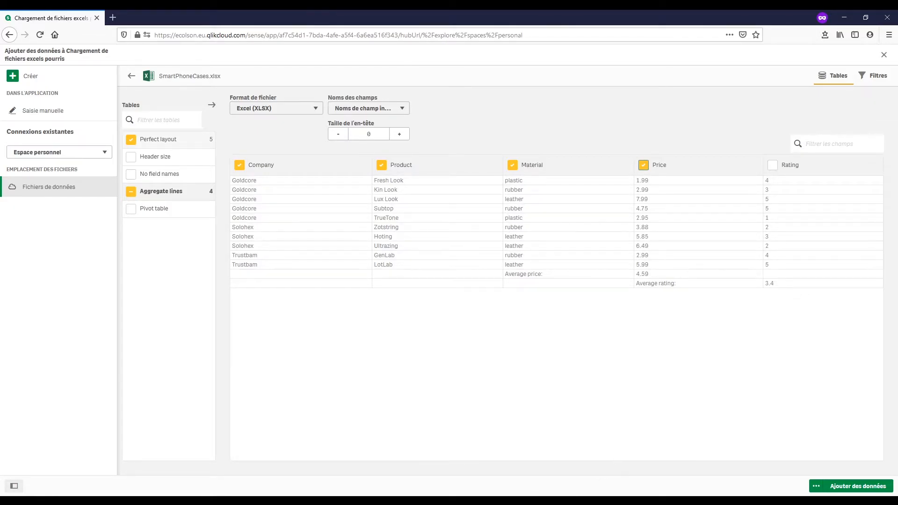
Switch to Excel, open SmartPhoneCases.xlsx from the load excels folder and display the Aggregate lines sheet.
key(alt+Tab)
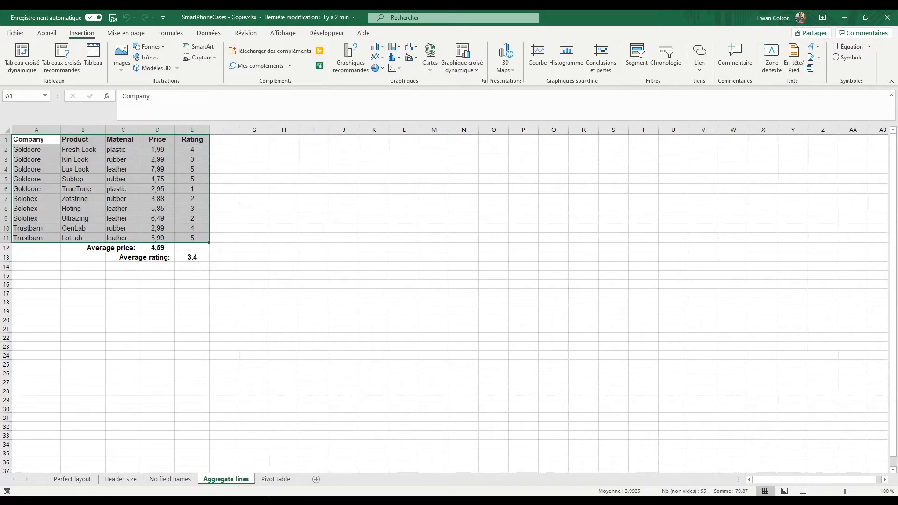
mouse_move(271, 496)
click(202, 482)
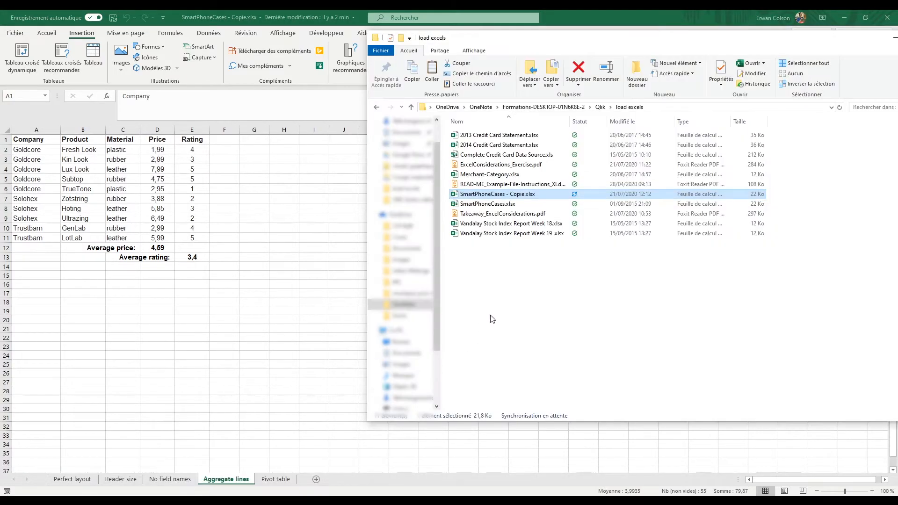
key(alt+Tab)
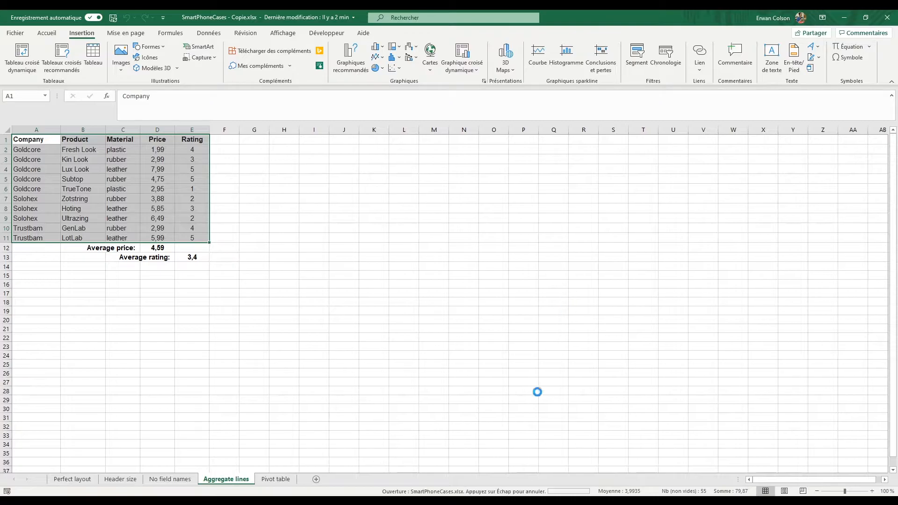
click(226, 479)
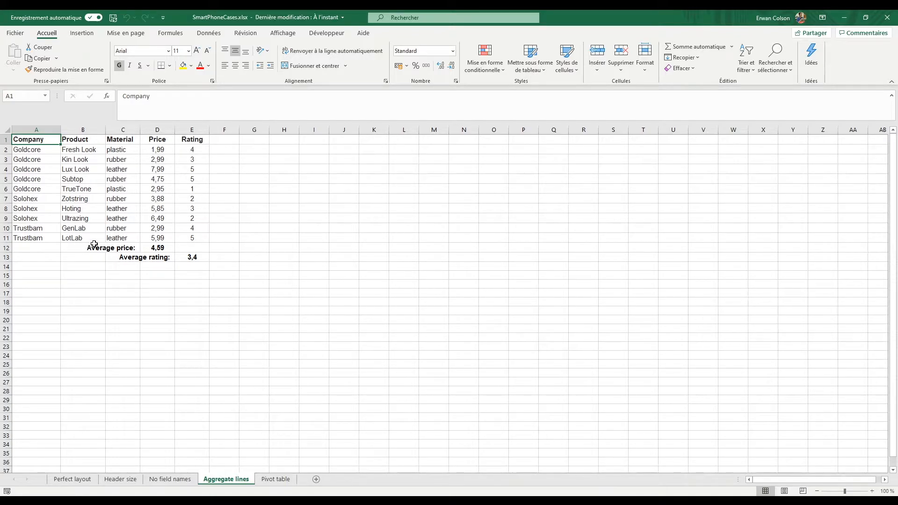
drag(68, 248, 194, 255)
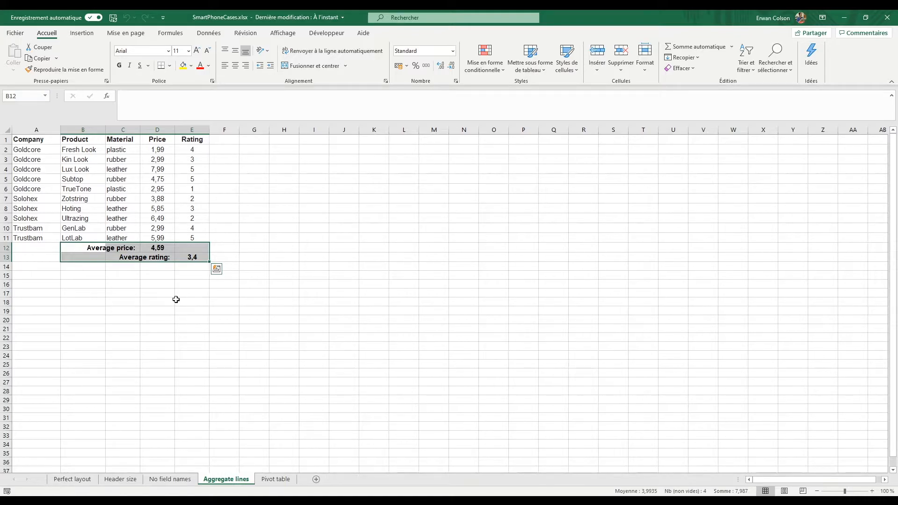
click(176, 33)
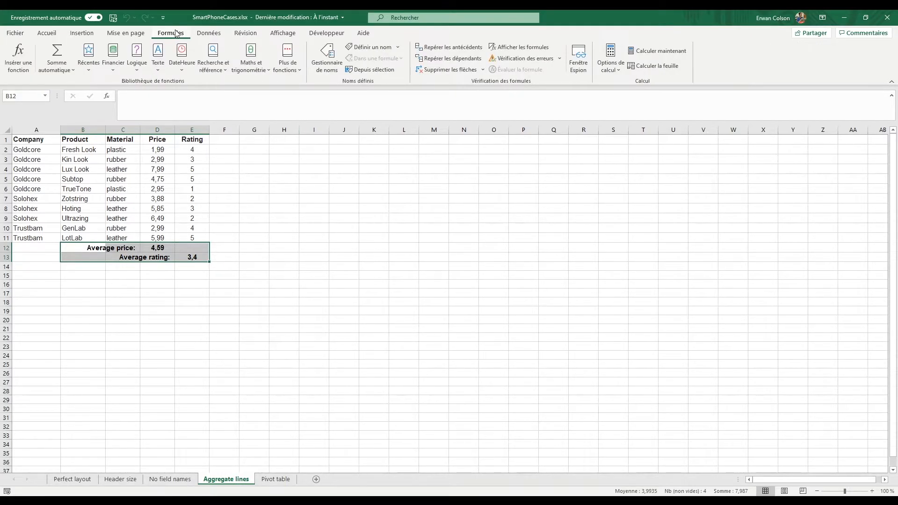
click(370, 47)
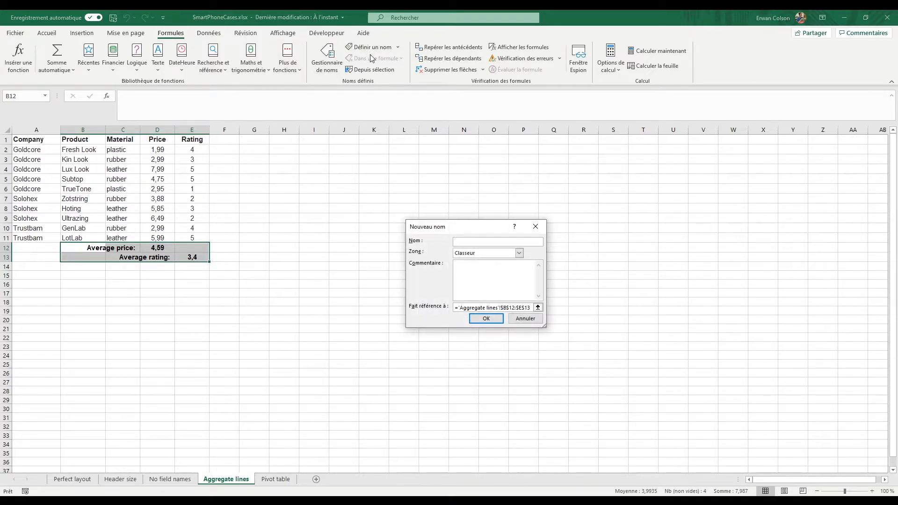
click(543, 227)
click(254, 218)
Define the workbook-level name qlik for the range A1:E11 on the Aggregate lines sheet, leaving out the average rows.
drag(42, 139, 206, 238)
click(369, 47)
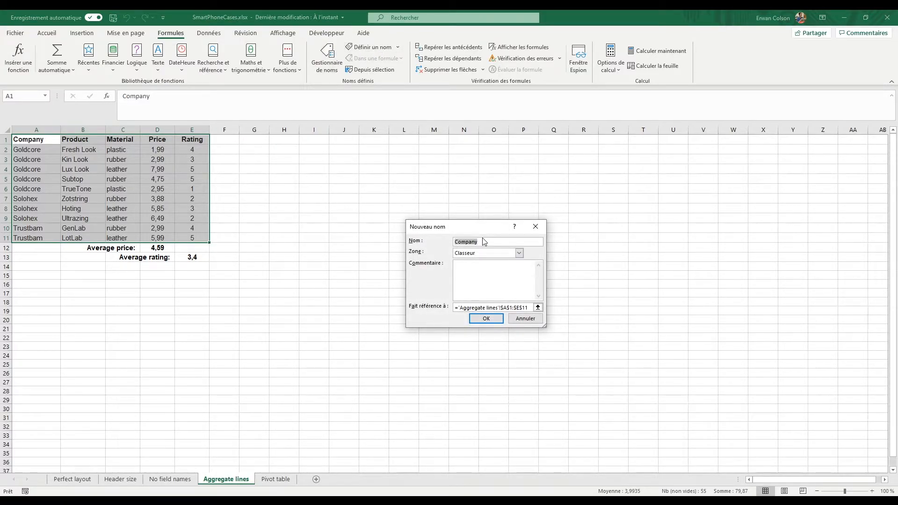
text(qlik)
click(485, 319)
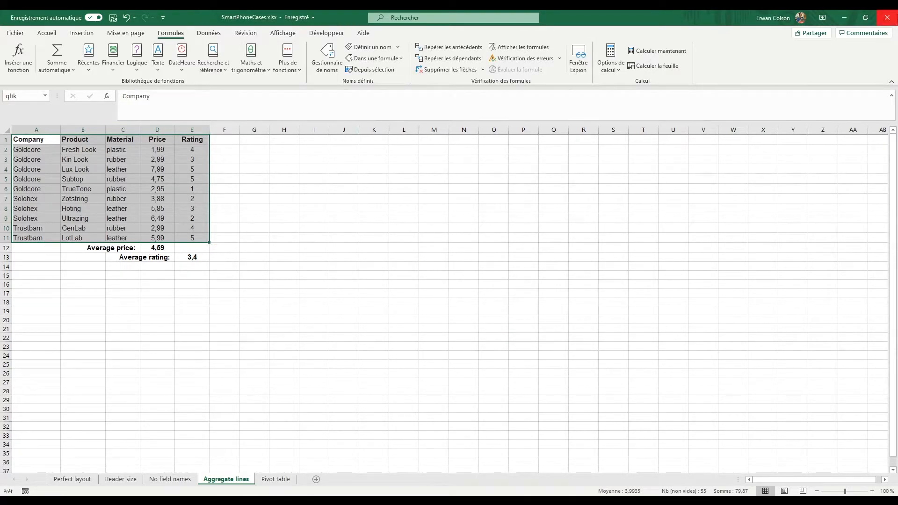
Close SmartPhoneCases.xlsx in Excel, switch to Qlik Sense and go back to the list of data files.
click(894, 20)
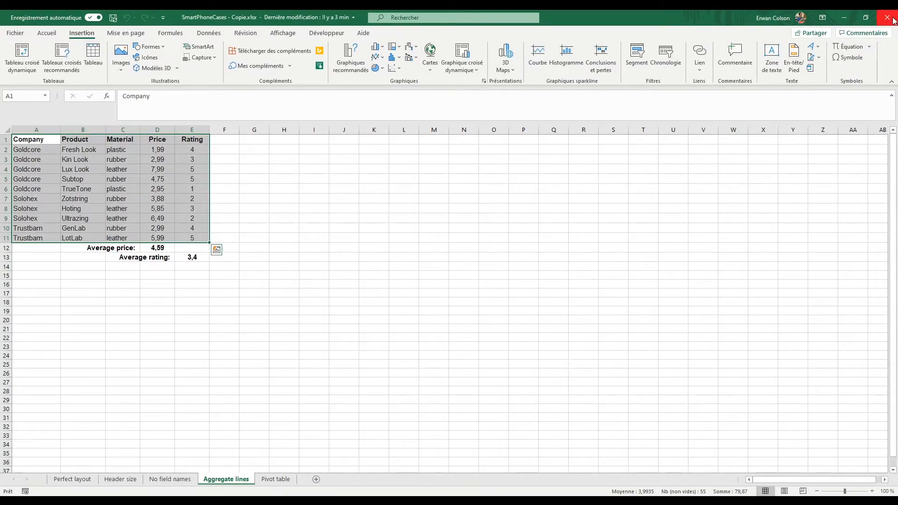
click(470, 500)
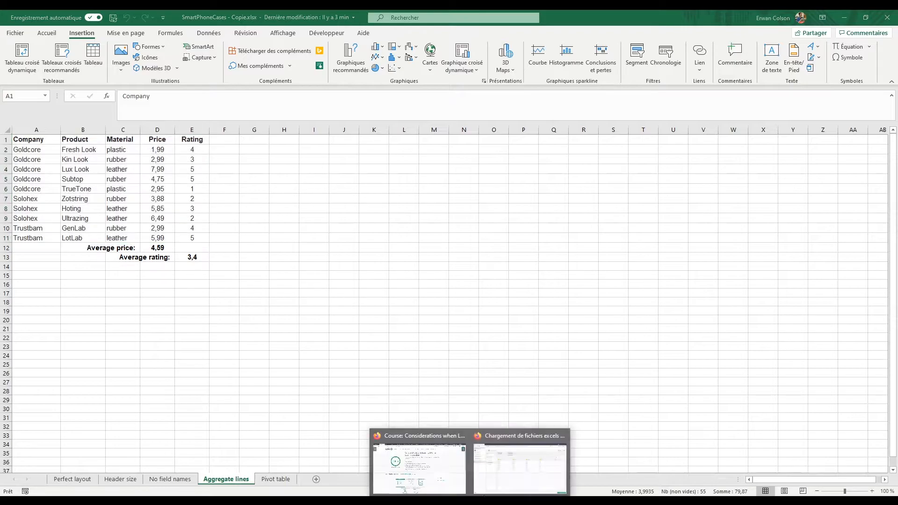
click(541, 473)
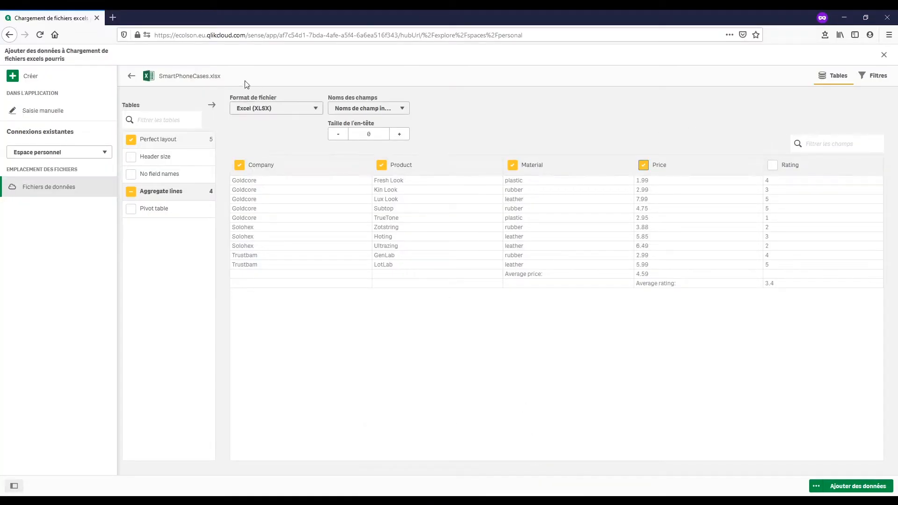
click(133, 80)
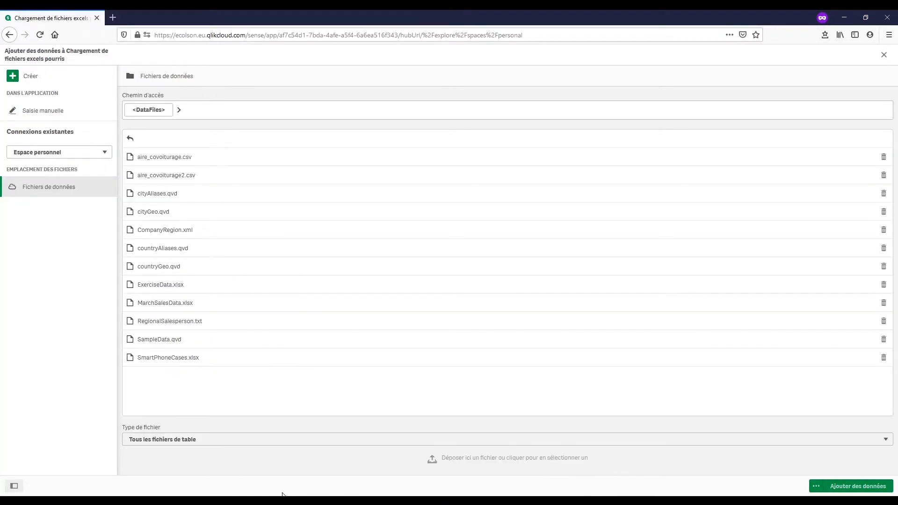
Upload SmartPhoneCases.xlsx from the load excels folder to the data files, replacing the existing file.
click(264, 501)
click(187, 463)
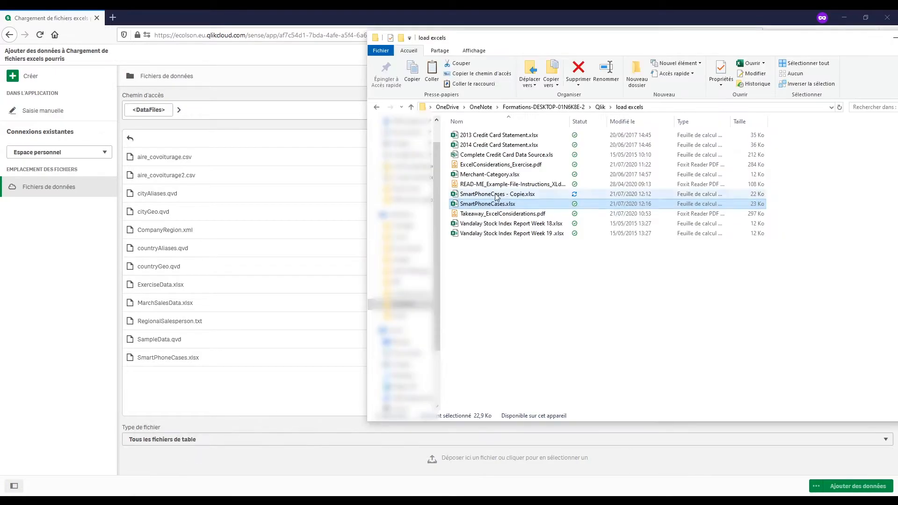
drag(487, 204, 401, 425)
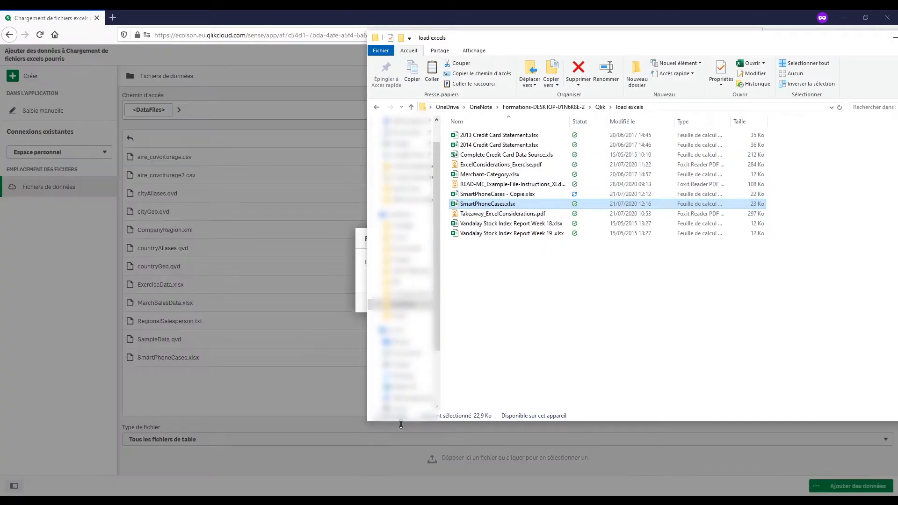
click(358, 270)
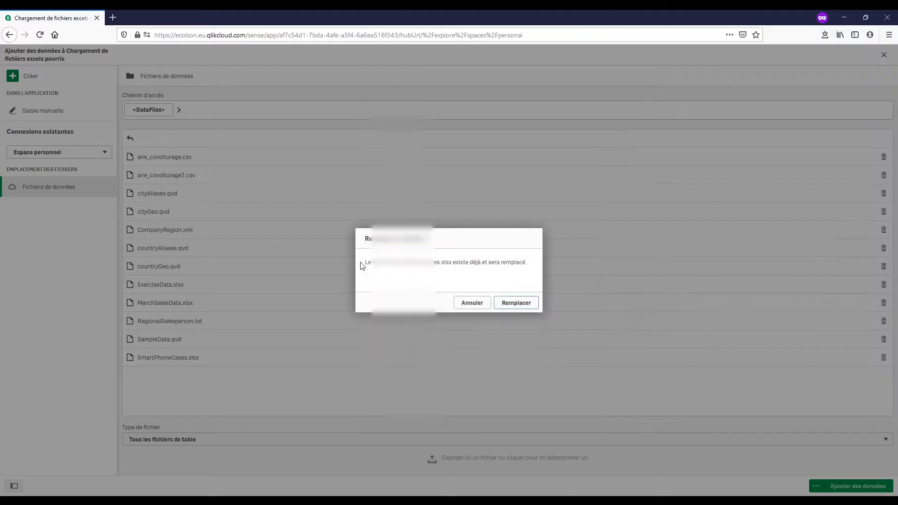
click(530, 305)
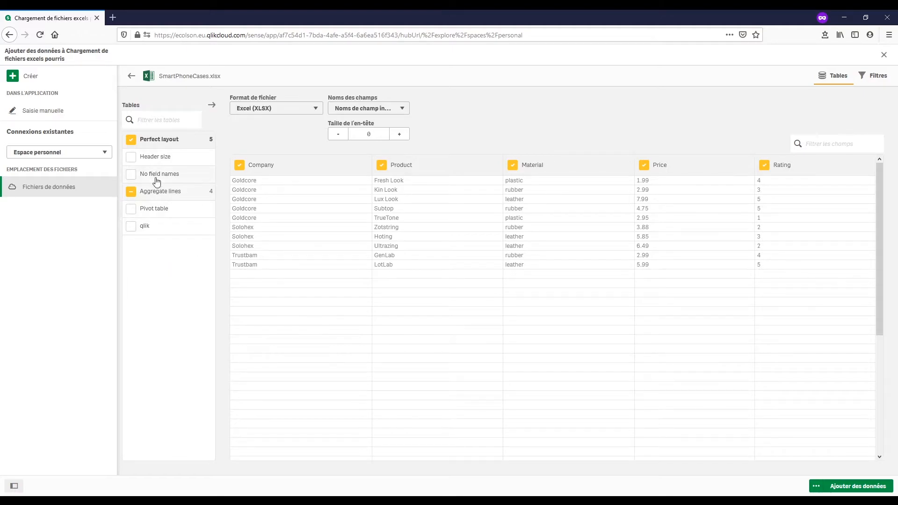
Preview the Aggregate lines table, and reopen SmartPhoneCases.xlsx from the load excels folder in Excel.
click(168, 192)
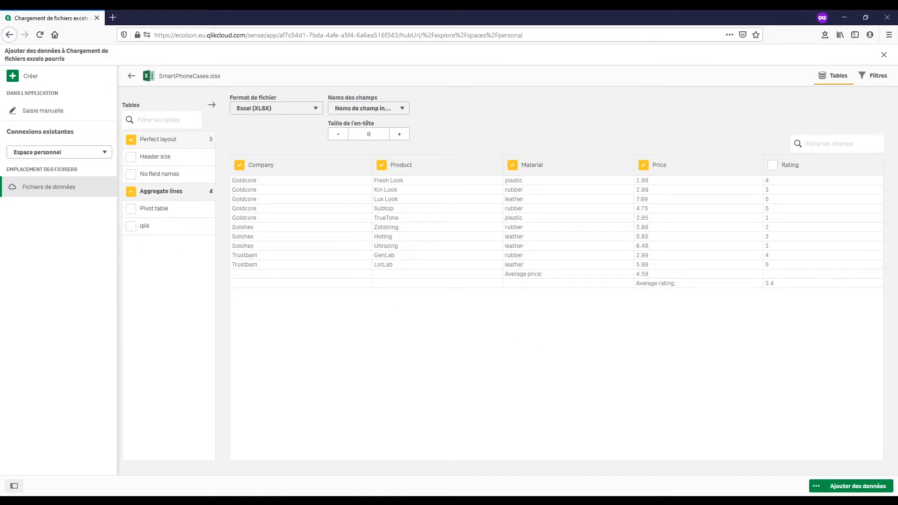
mouse_move(264, 501)
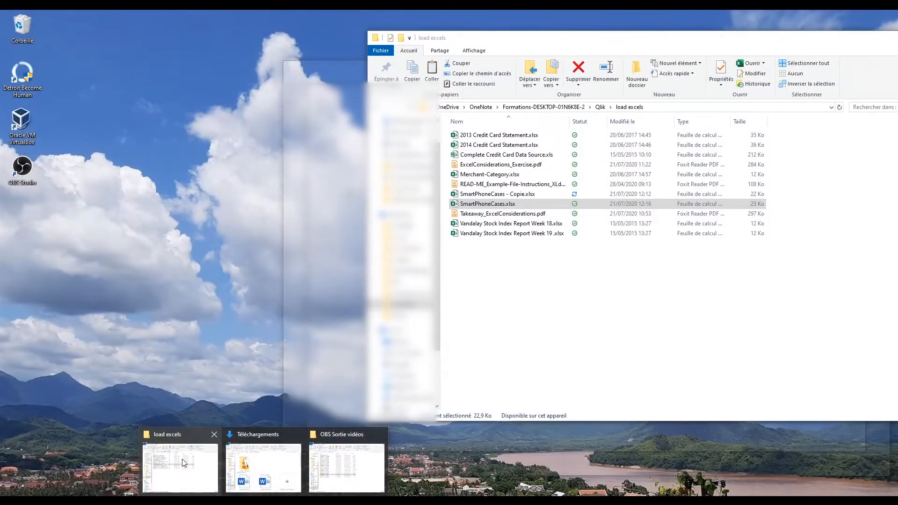
click(181, 461)
double_click(524, 204)
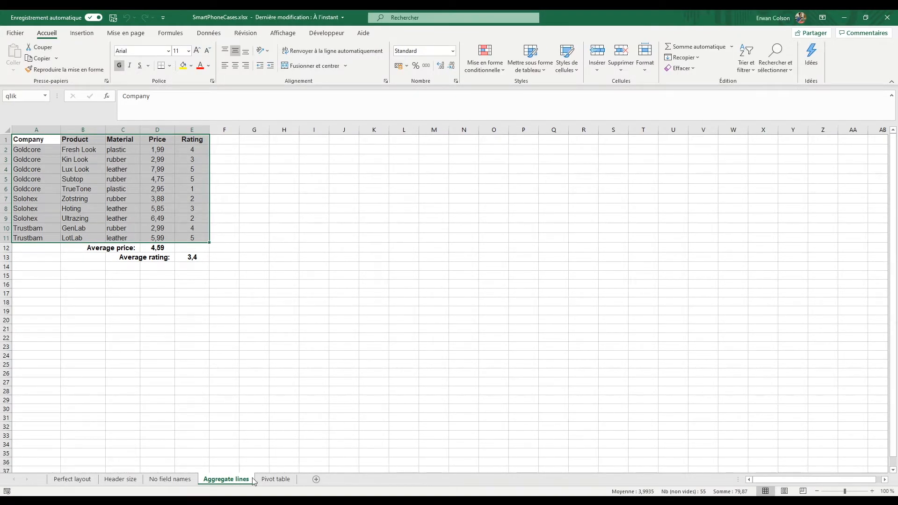
Switch back to Qlik Sense and preview the table based on the named range qlik.
click(470, 502)
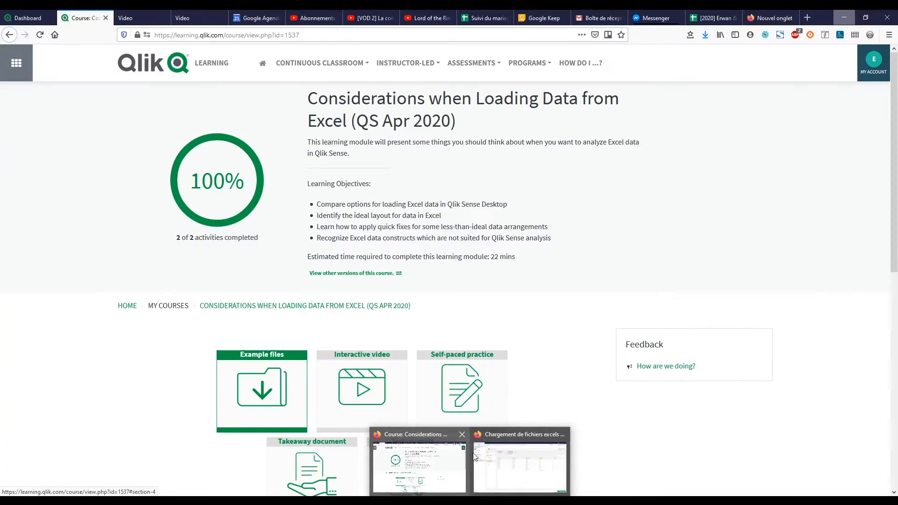
click(474, 454)
click(167, 228)
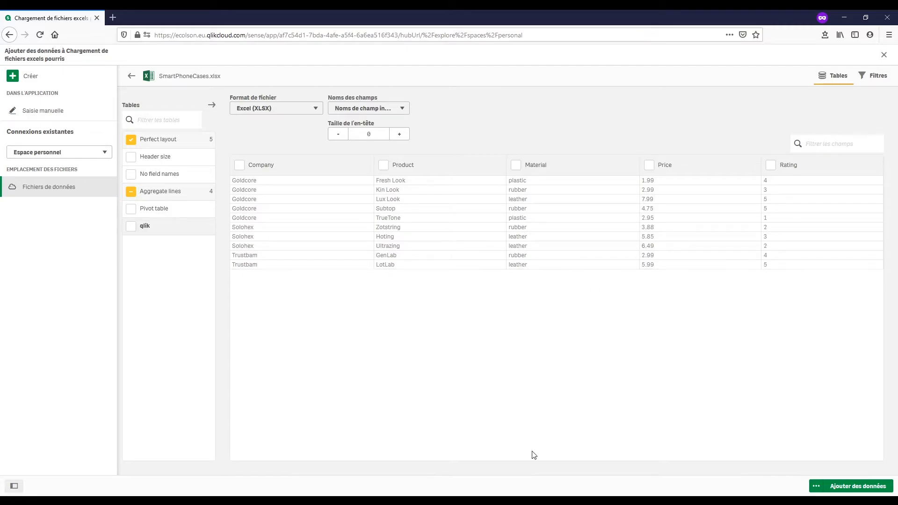
Switch to SmartPhoneCases - Copie.xlsx in Excel and convert A1:E11 of Aggregate lines into a table with headers.
mouse_move(599, 476)
click(605, 461)
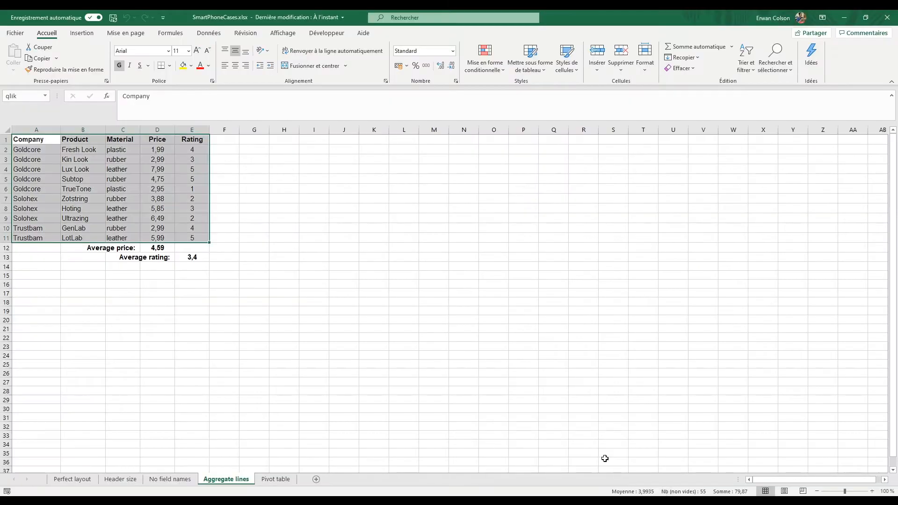
click(518, 473)
click(254, 302)
drag(21, 139, 189, 238)
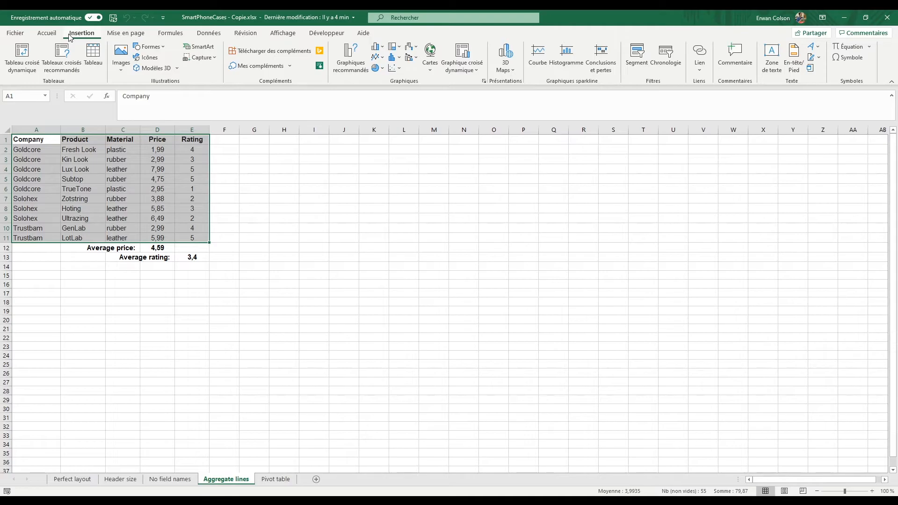
click(96, 53)
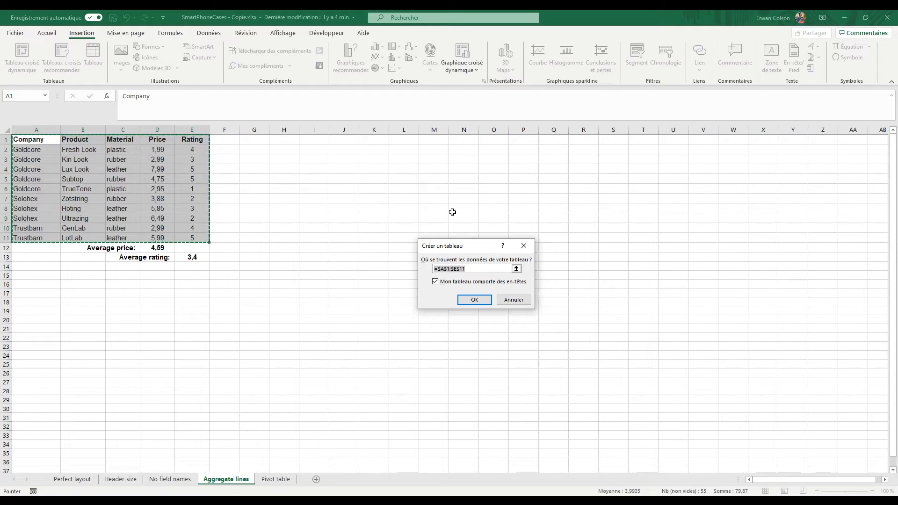
click(469, 300)
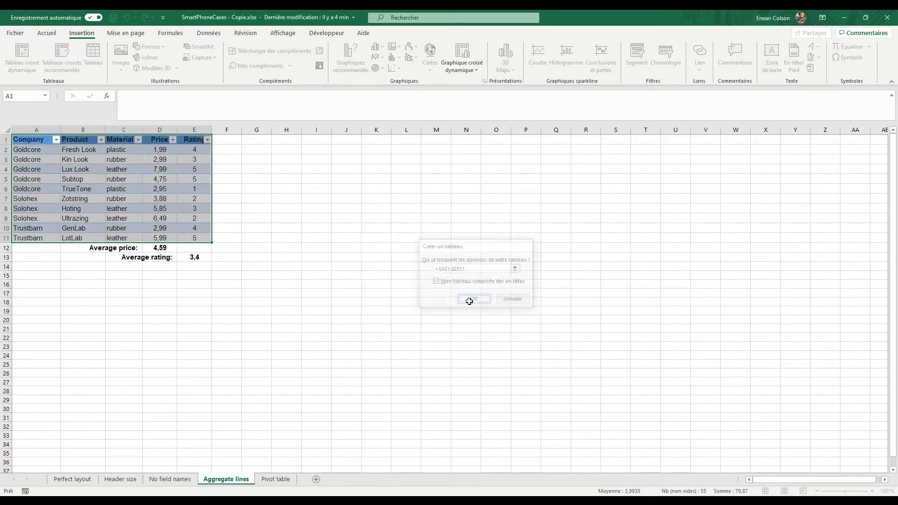
click(309, 249)
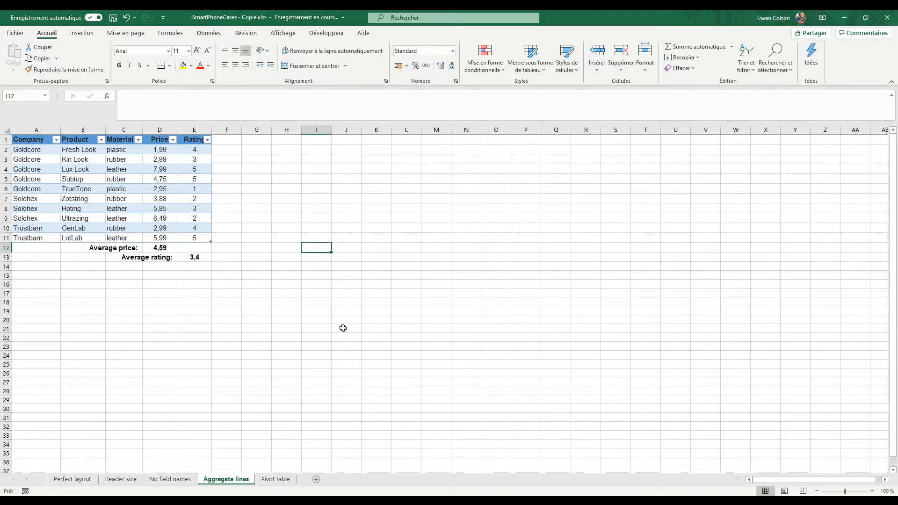
click(266, 311)
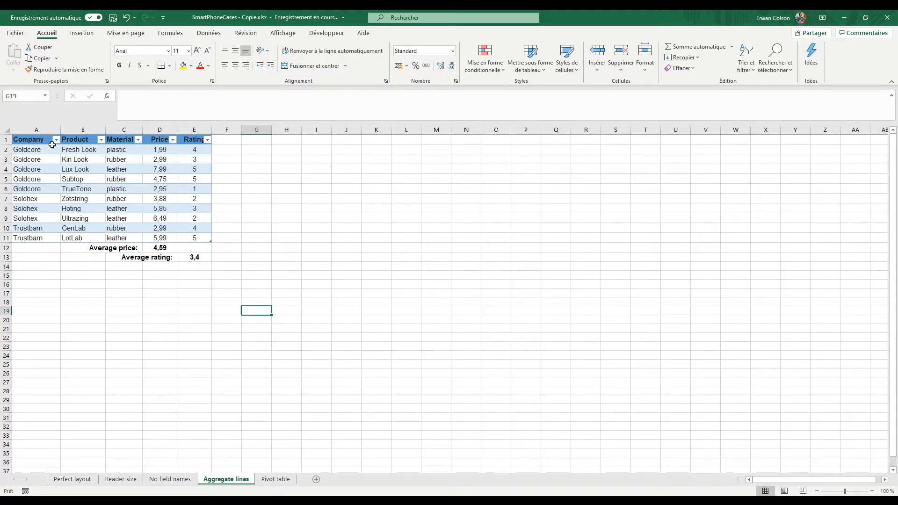
Define the workbook-level name qliktableau for the whole table, with the reference =Tableau1[#Tout].
drag(52, 144, 197, 236)
click(170, 33)
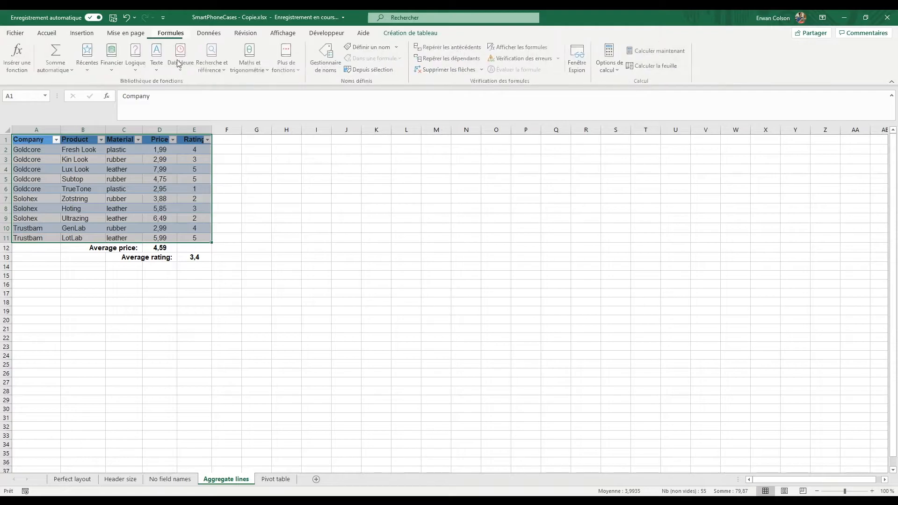
click(364, 47)
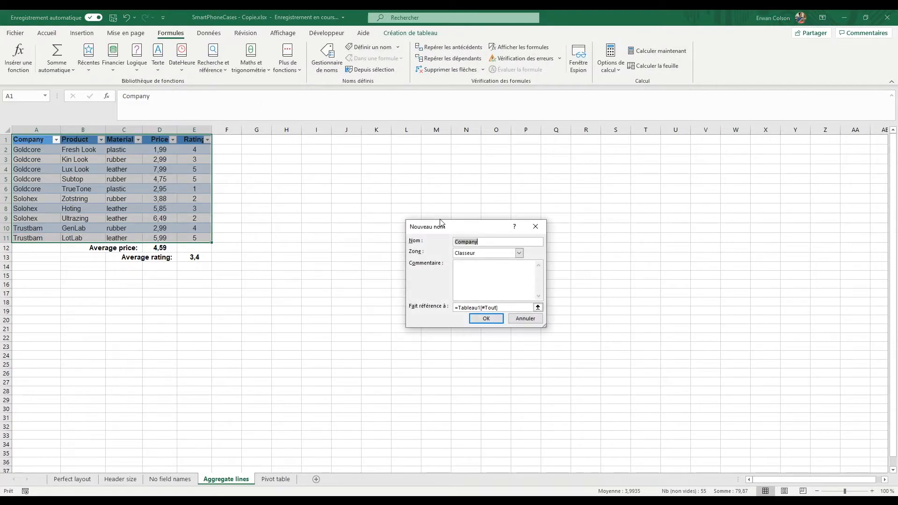
text(qliktableau)
click(538, 307)
click(30, 141)
drag(31, 140, 206, 240)
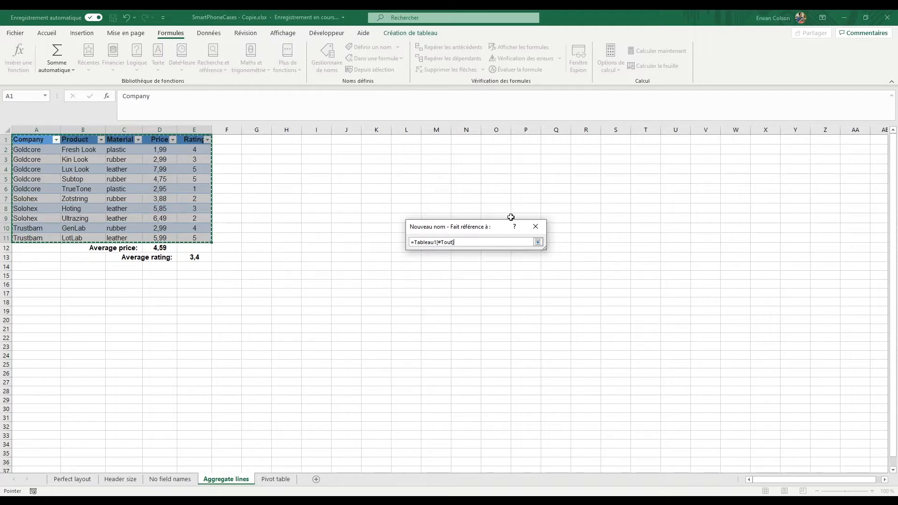
key(Return)
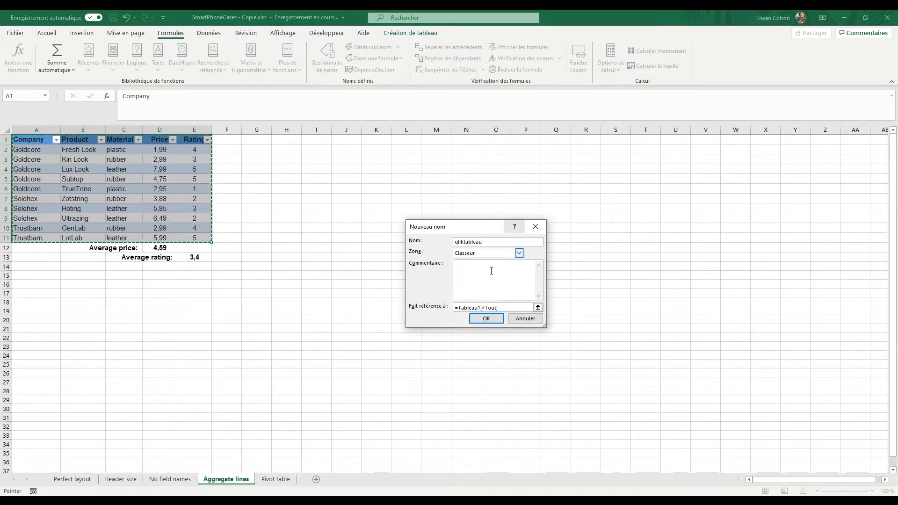
click(487, 319)
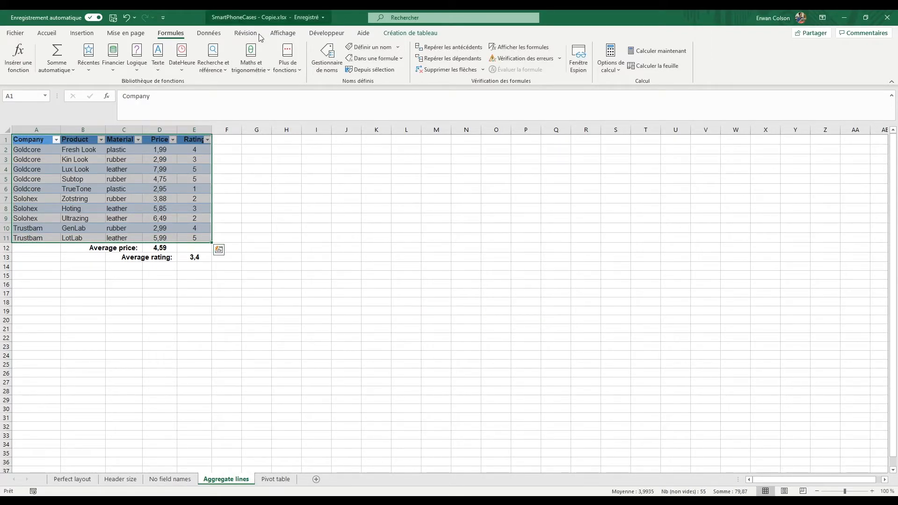
Close SmartPhoneCases - Copie.xlsx, switch to Qlik Sense and go back to the data files list.
click(887, 18)
mouse_move(470, 501)
mouse_move(461, 475)
click(519, 466)
click(131, 76)
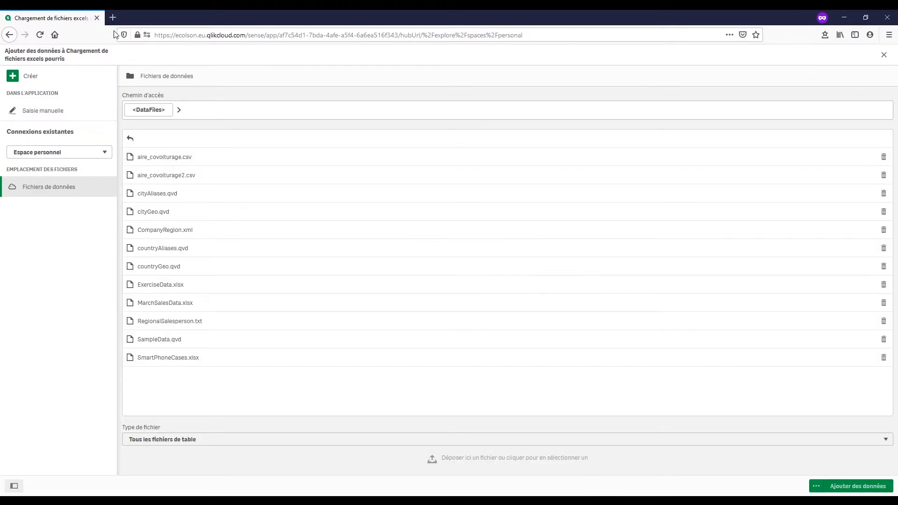
Upload SmartPhoneCases - Copie.xlsx from the load excels folder to the data files.
mouse_move(265, 500)
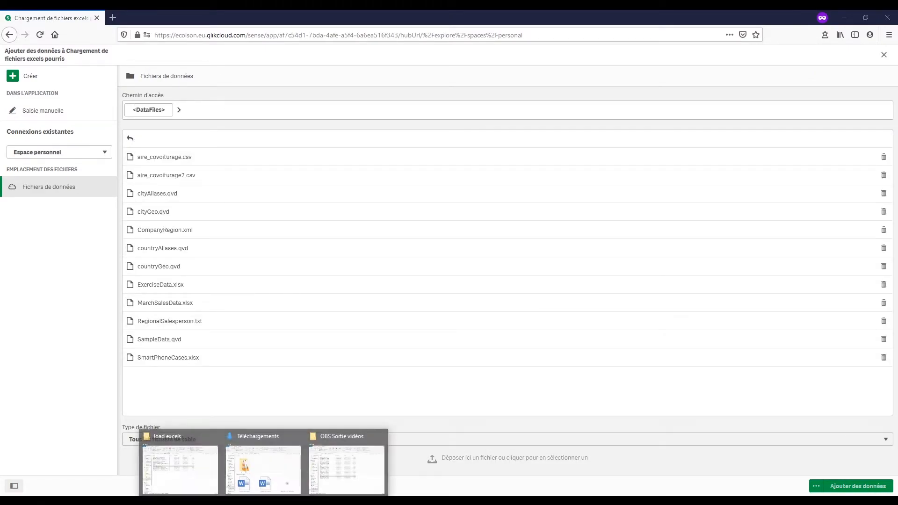
click(180, 468)
click(537, 195)
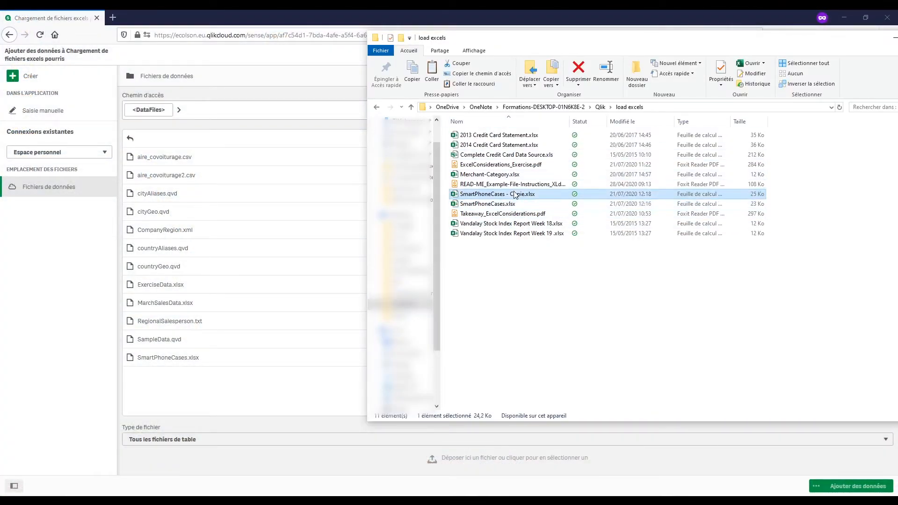
drag(537, 195, 495, 465)
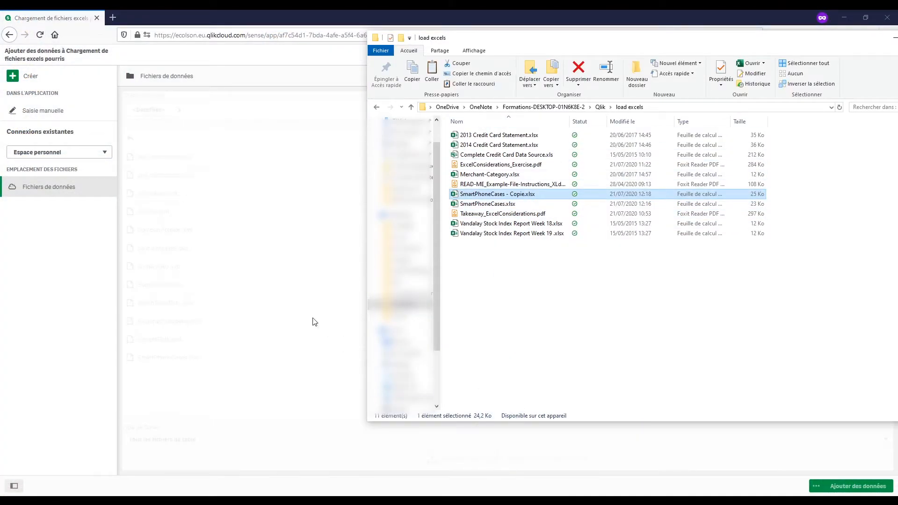
click(266, 11)
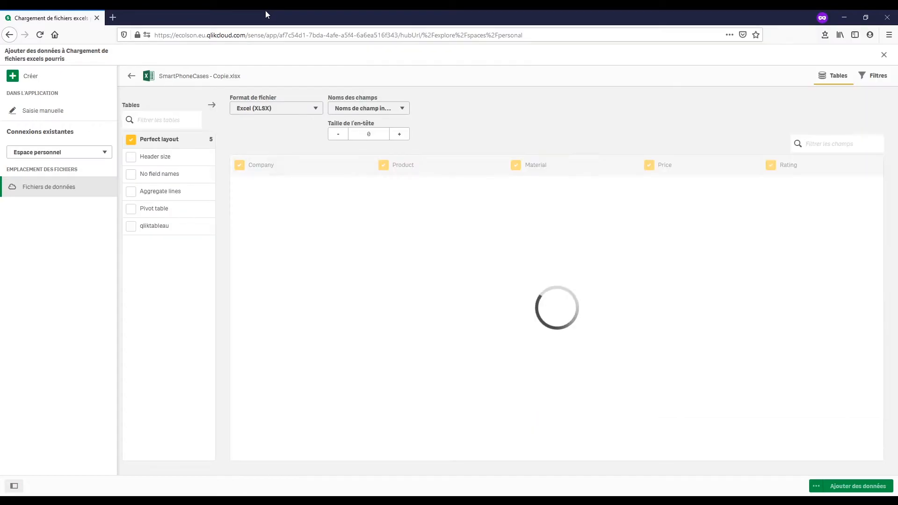
Preview the Aggregate lines table of SmartPhoneCases - Copie.xlsx and try to include the qliktableau table.
click(185, 189)
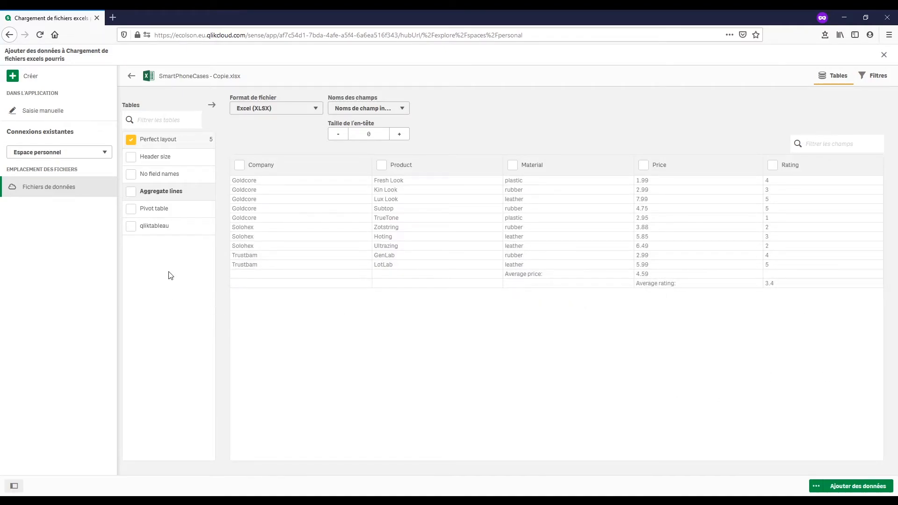
click(164, 226)
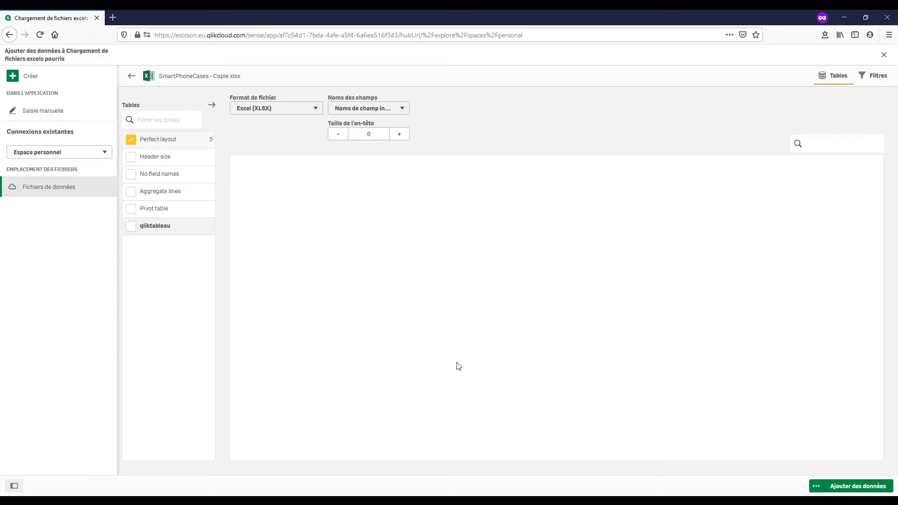
click(134, 229)
Upload SmartPhoneCases.xlsx from the load excels folder again, replacing the existing file, and display its Pivot table sheet.
click(131, 76)
click(264, 501)
click(202, 463)
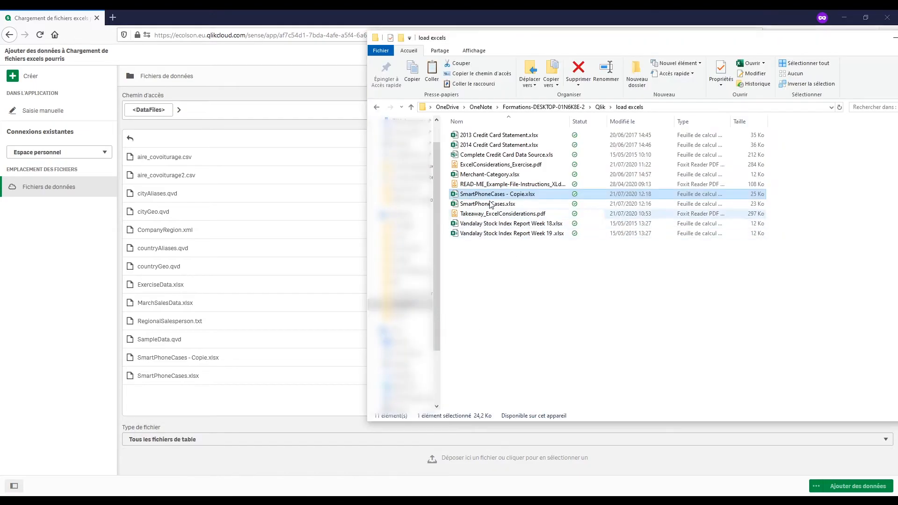
drag(488, 204, 433, 470)
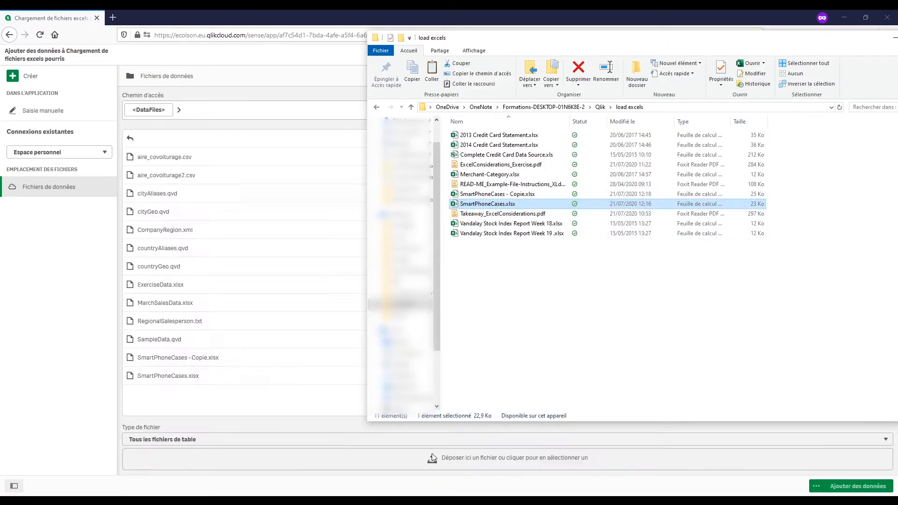
click(361, 271)
click(517, 304)
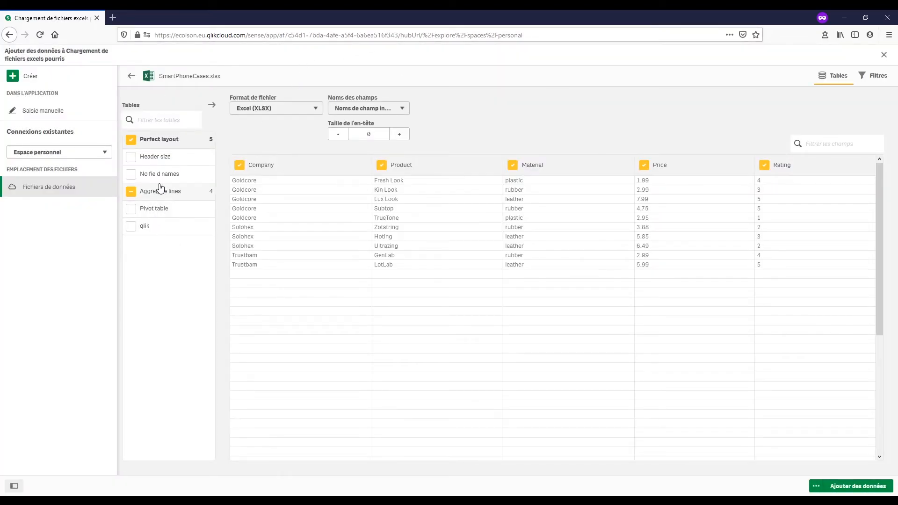
click(168, 213)
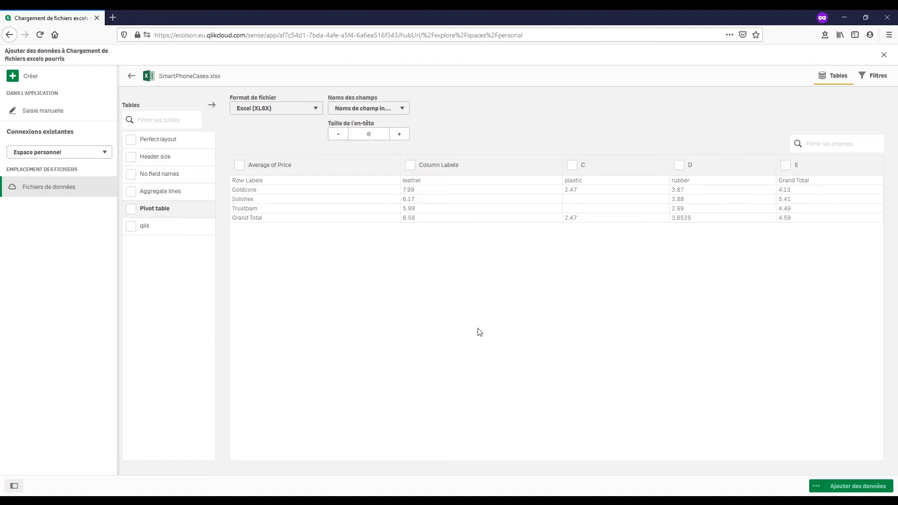
Switch to the SmartPhoneCases.xlsx workbook in Excel and merge and center the Goldcore cells A2:A6 on the Perfect layout sheet.
key(alt+Tab)
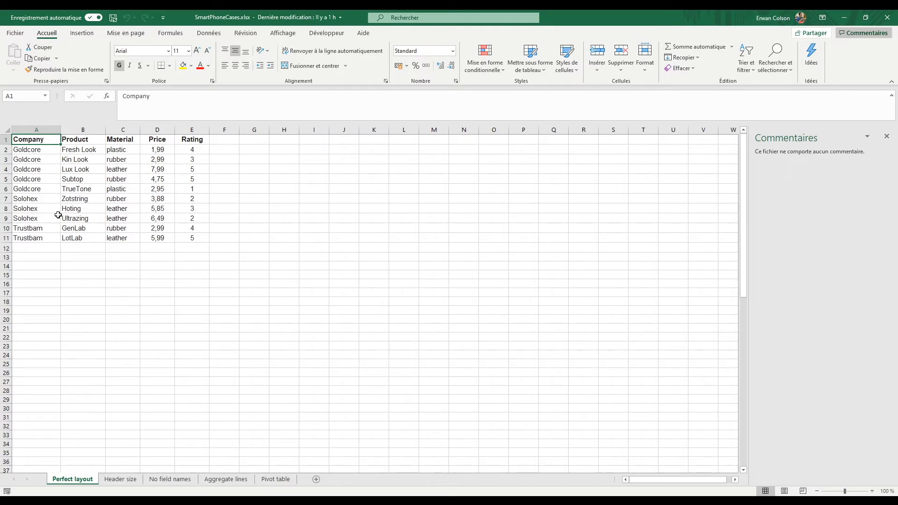
drag(39, 150, 40, 190)
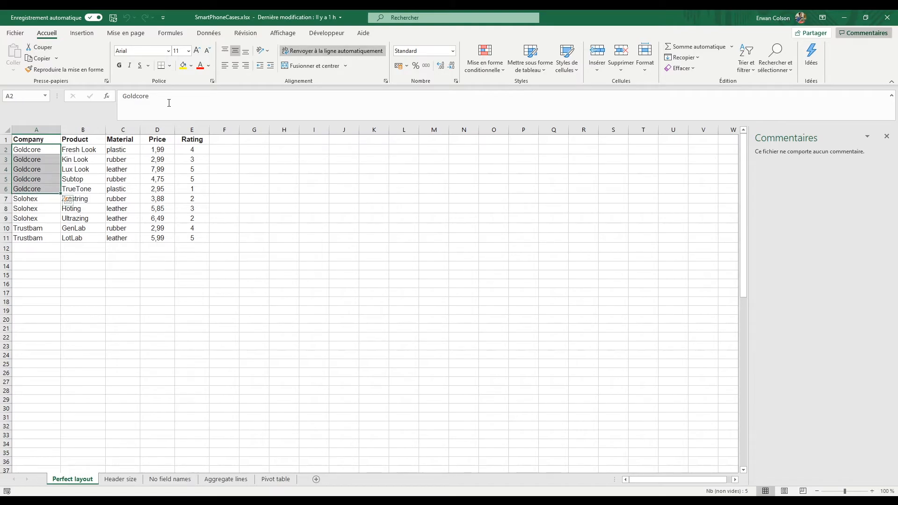
click(307, 66)
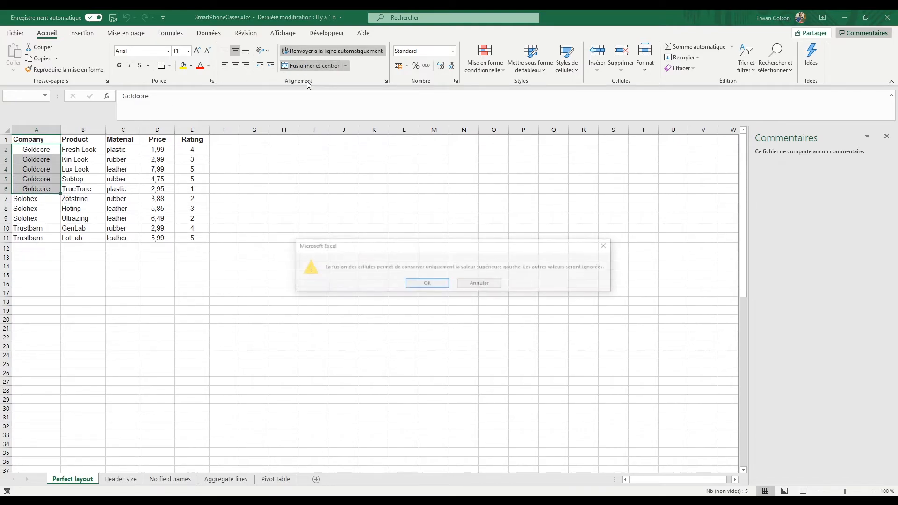
click(423, 282)
click(224, 319)
drag(44, 168, 53, 185)
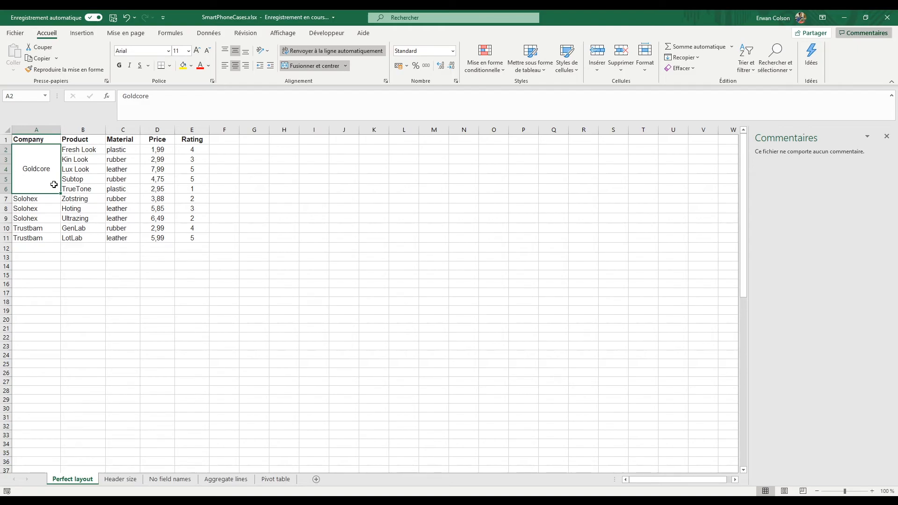
click(58, 281)
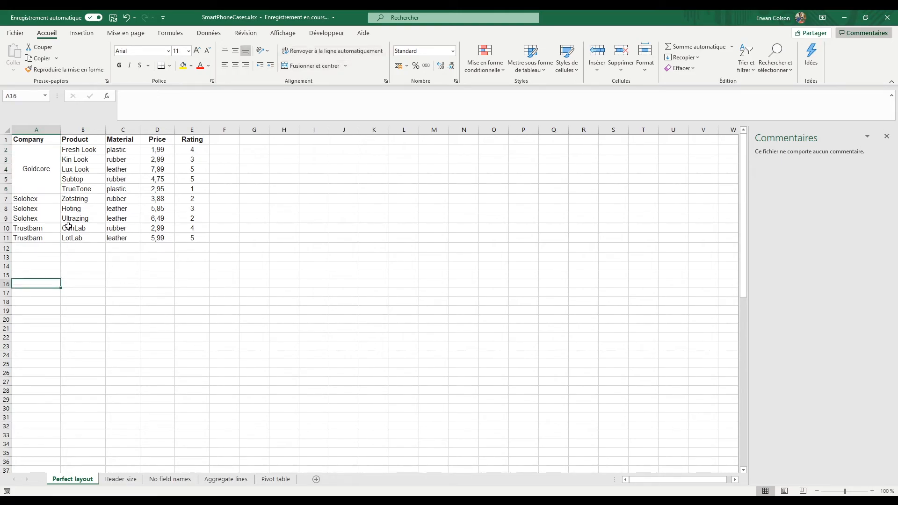
Clear the repeated Solohex company names in A8:A9, keeping only the one in A7.
drag(23, 210, 27, 219)
key(Delete)
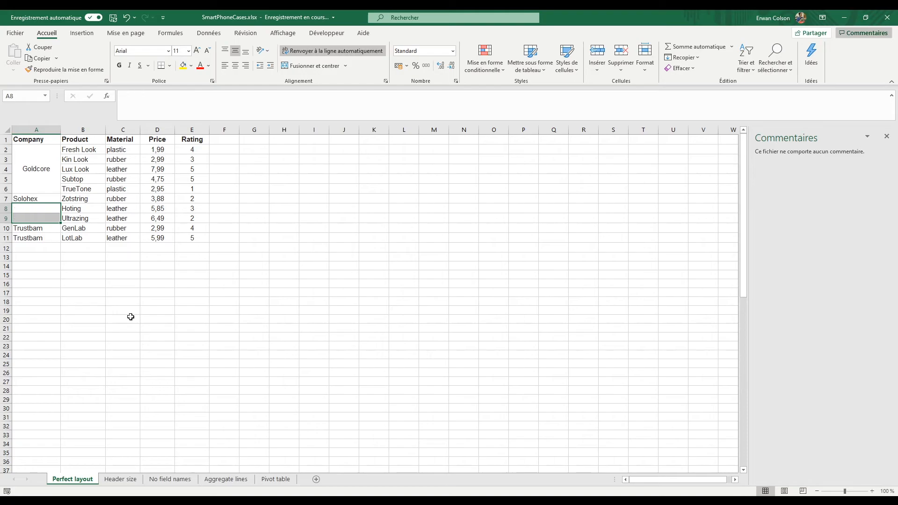
click(107, 308)
drag(38, 200, 40, 219)
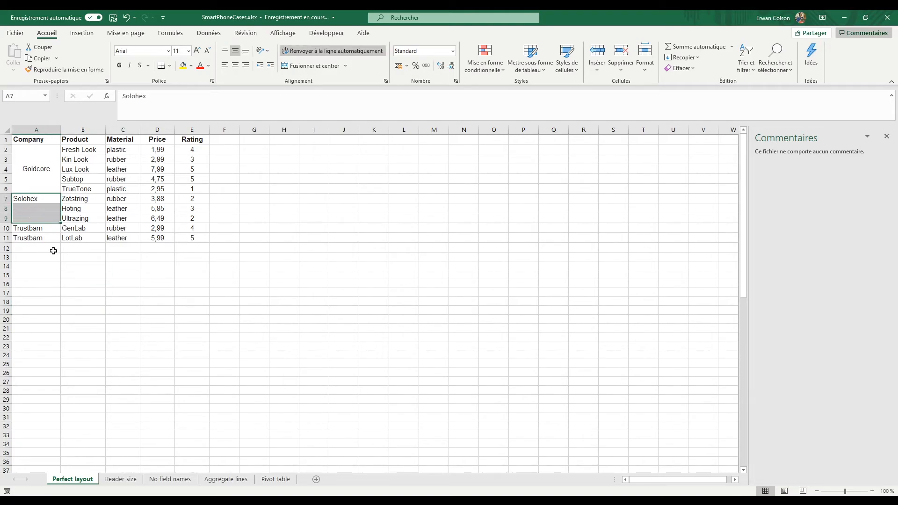
click(96, 301)
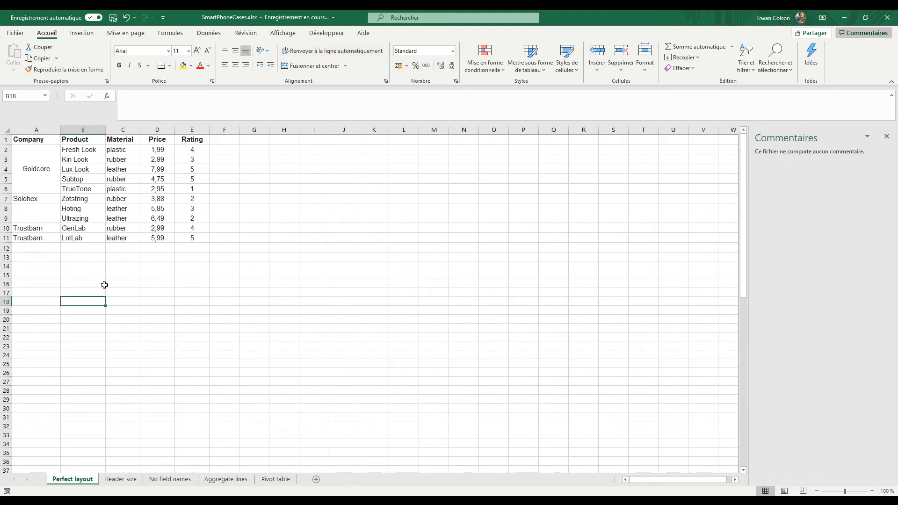
drag(35, 199, 40, 218)
click(77, 303)
click(255, 381)
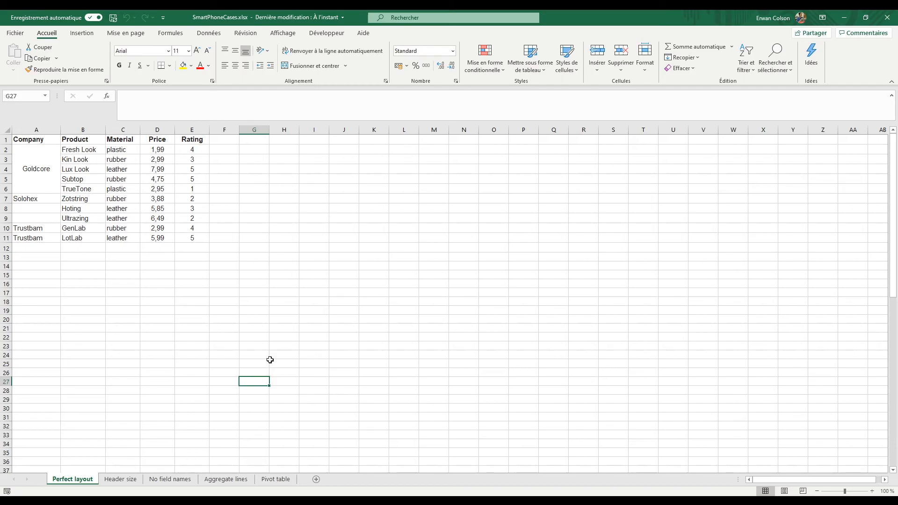
Define a new named range on the Perfect layout sheet that refers to A1:E6 and A8:E11, leaving out row 7.
drag(26, 198, 204, 199)
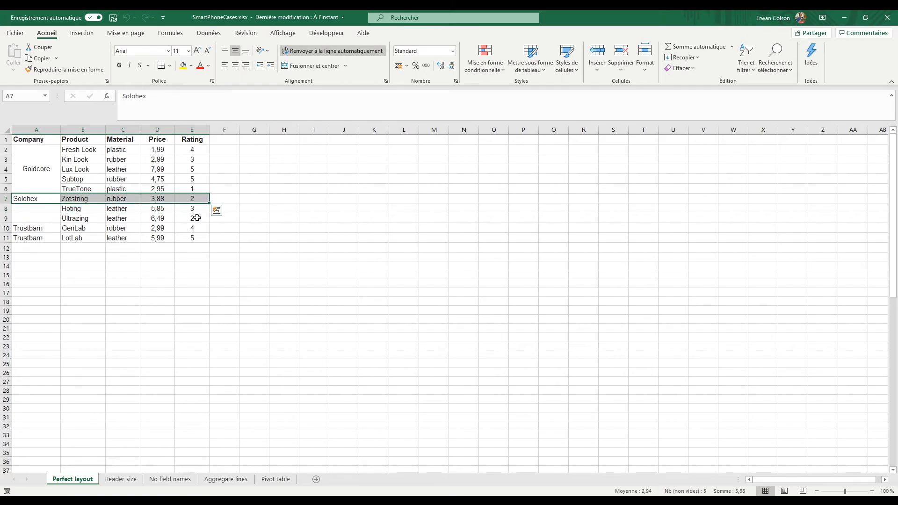
click(172, 33)
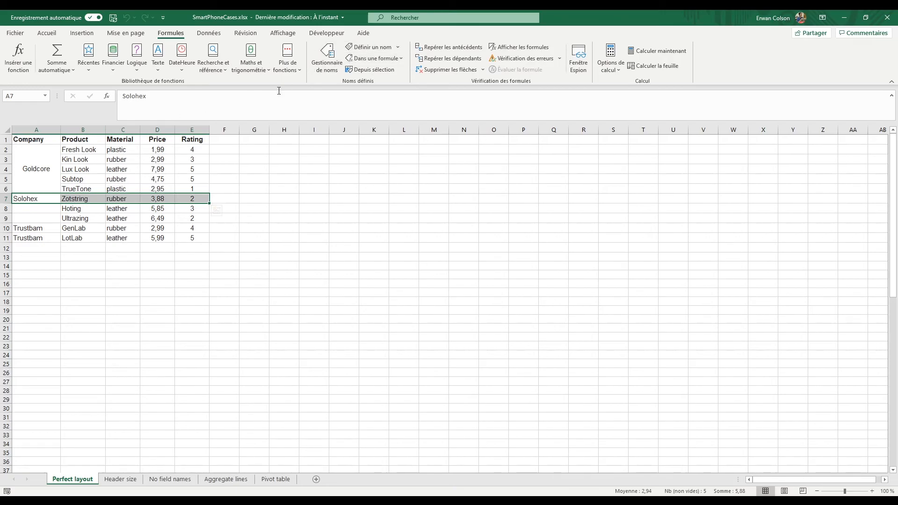
click(369, 46)
click(538, 308)
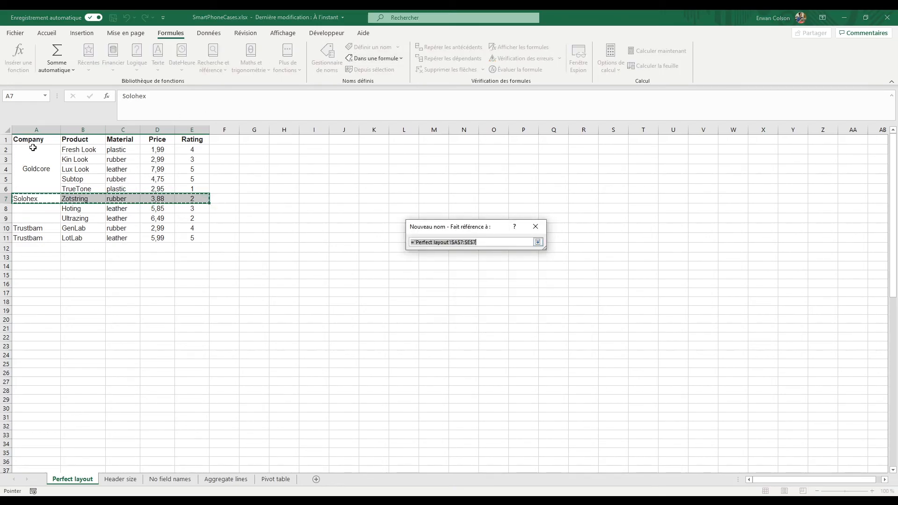
drag(29, 141, 181, 189)
drag(26, 209, 198, 246)
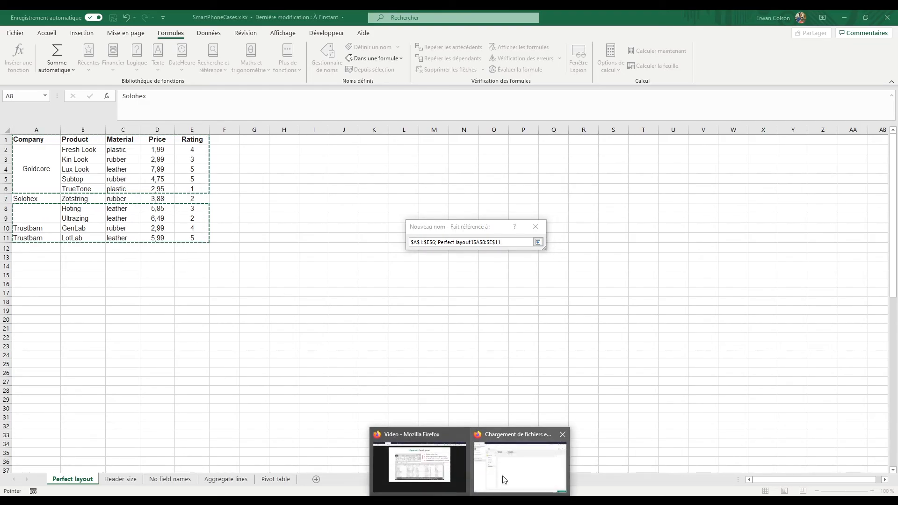
Switch to Qlik Sense and preview the qlikagregmilieu table of SmartPhoneCases.xlsx.
click(503, 477)
click(169, 243)
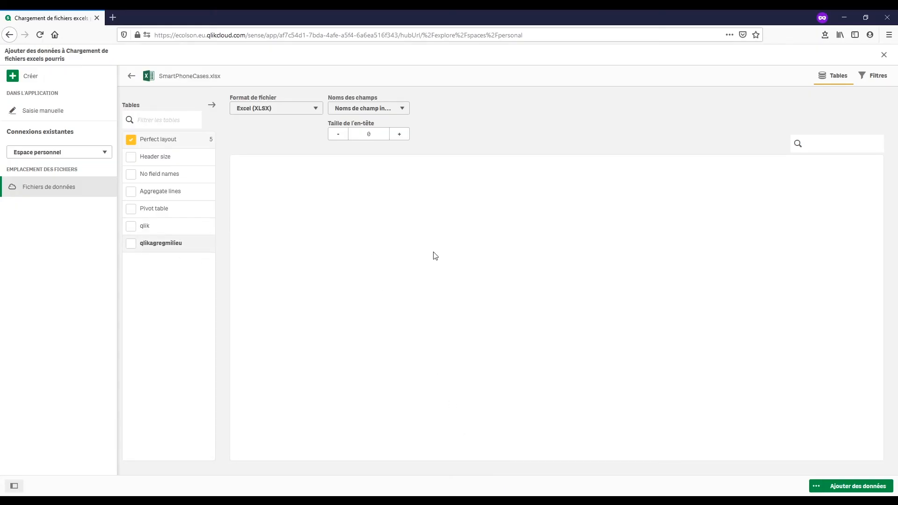